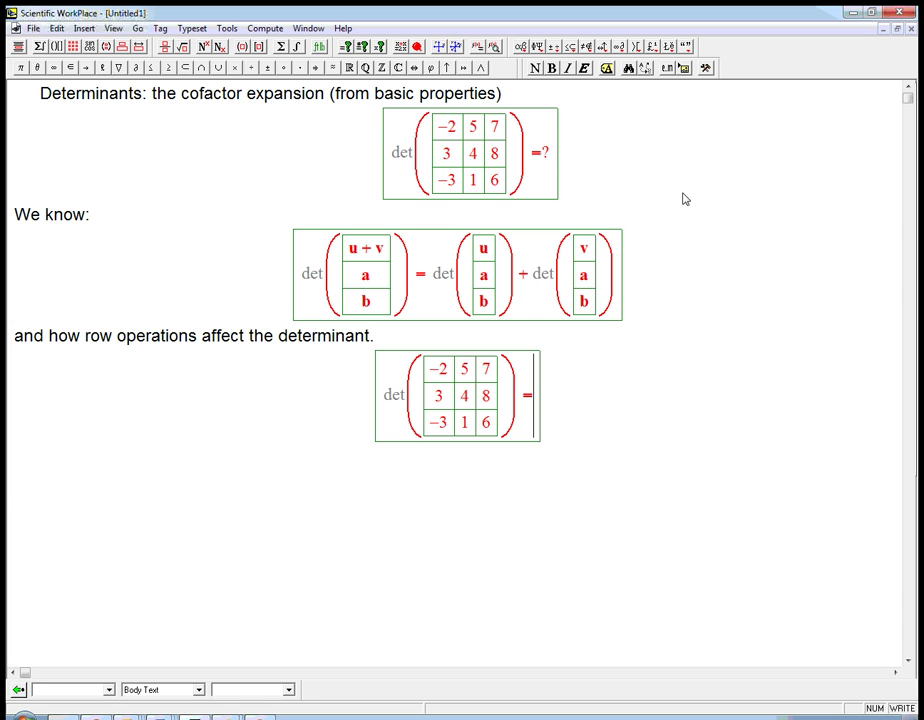
Step: Highlight the row-operations sentence and the additivity equation for emphasis, then clear the highlights
left_click_drag(51, 340, 374, 343)
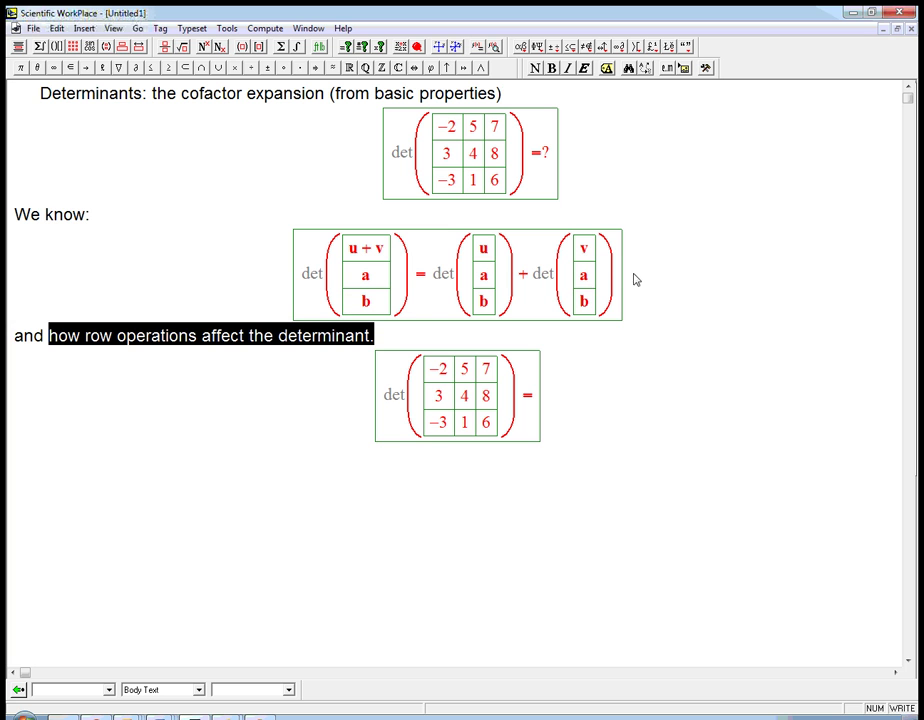
key("Home")
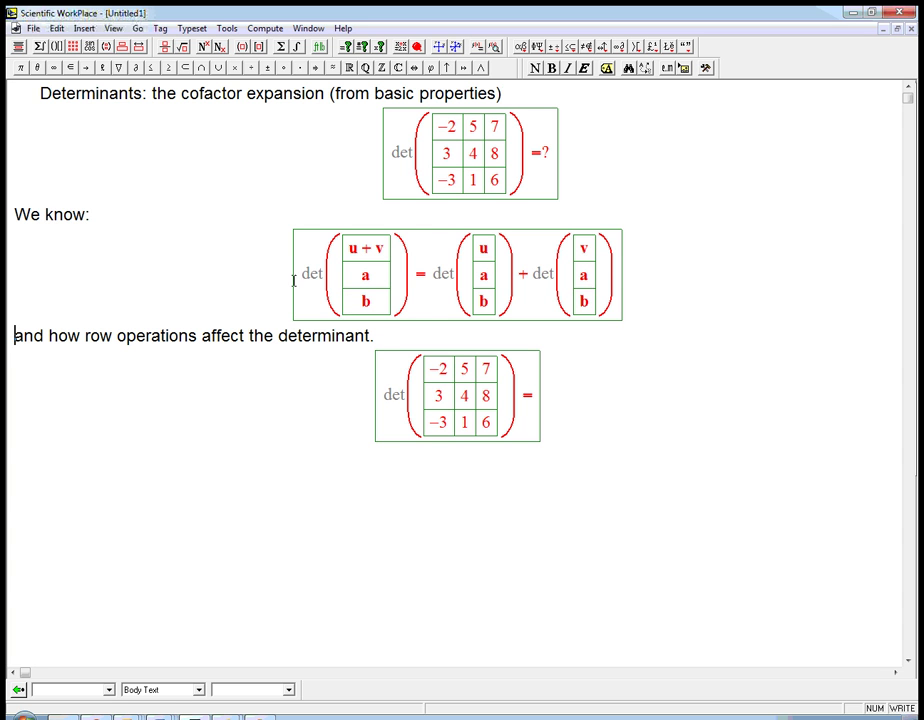
left_click_drag(294, 280, 630, 291)
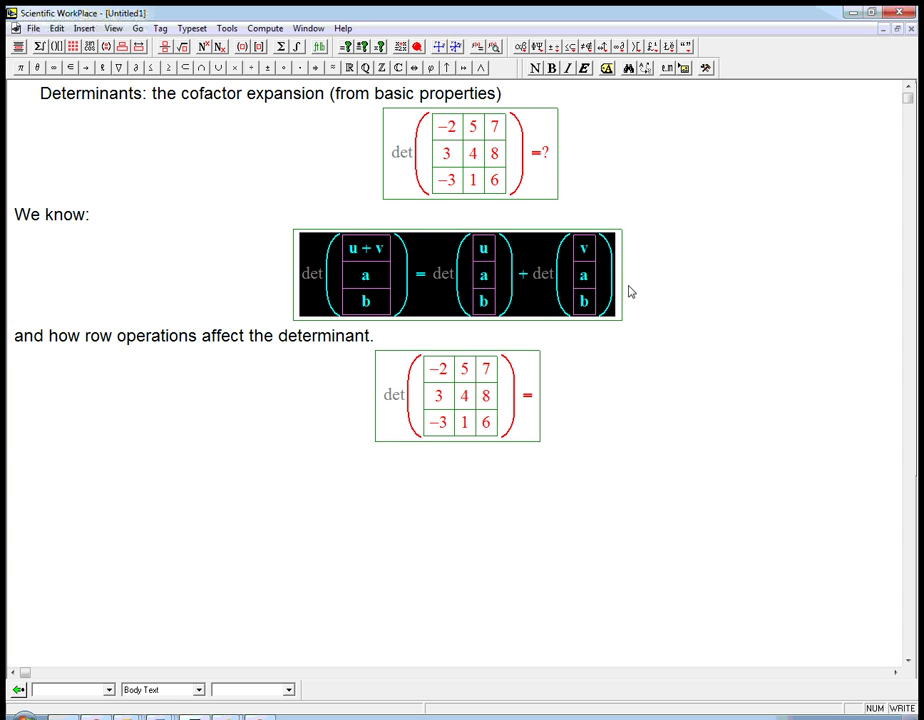
key("Right")
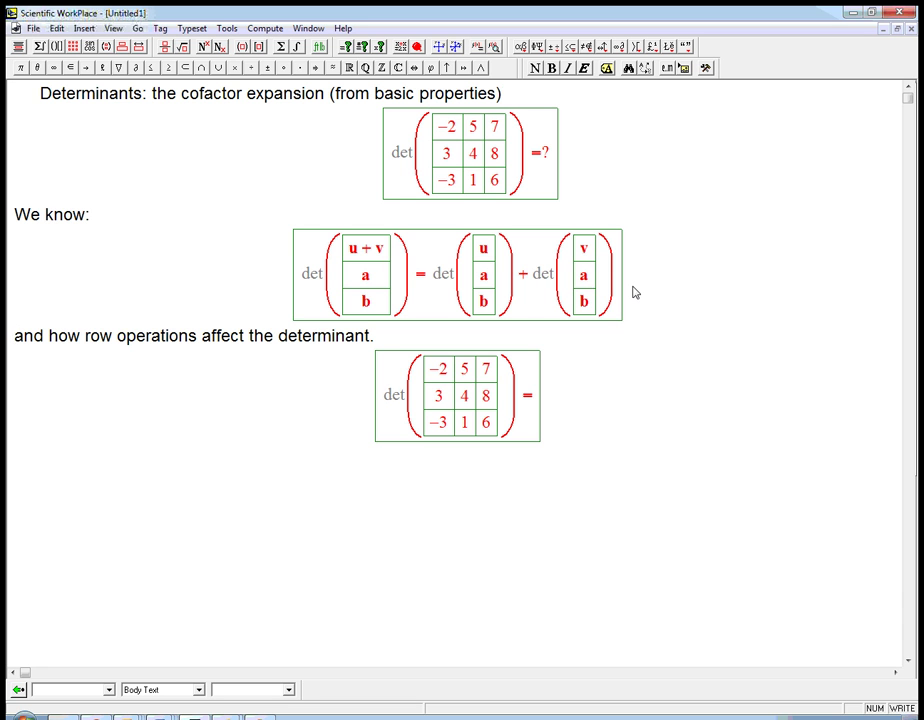
Step: Insert "multilinearity" before the row-operations phrase and dismiss the Windows colour-scheme prompt
type("\"multilinear")
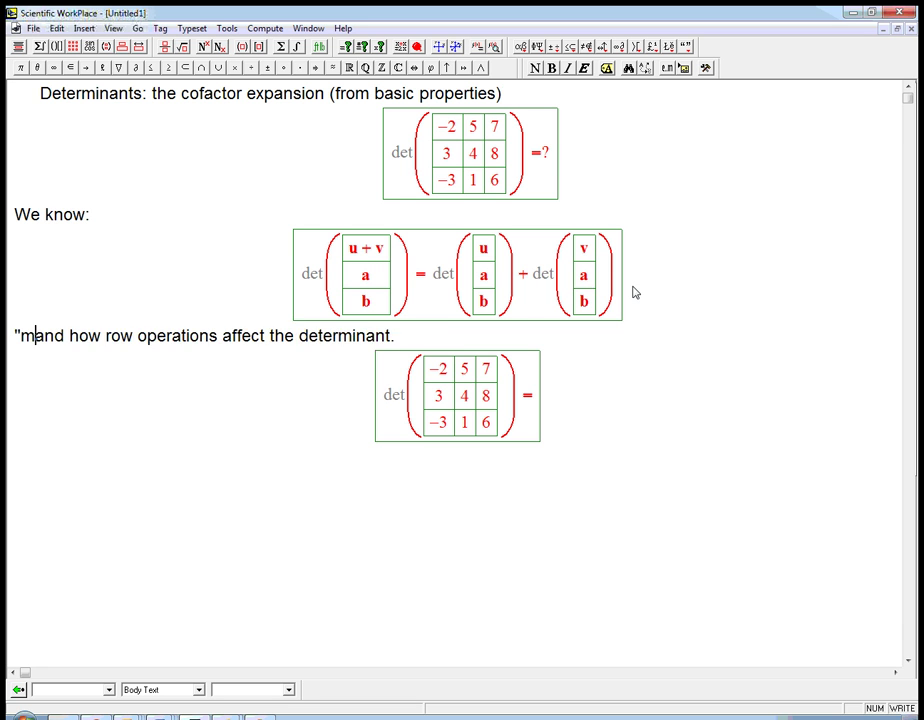
type("ity\"")
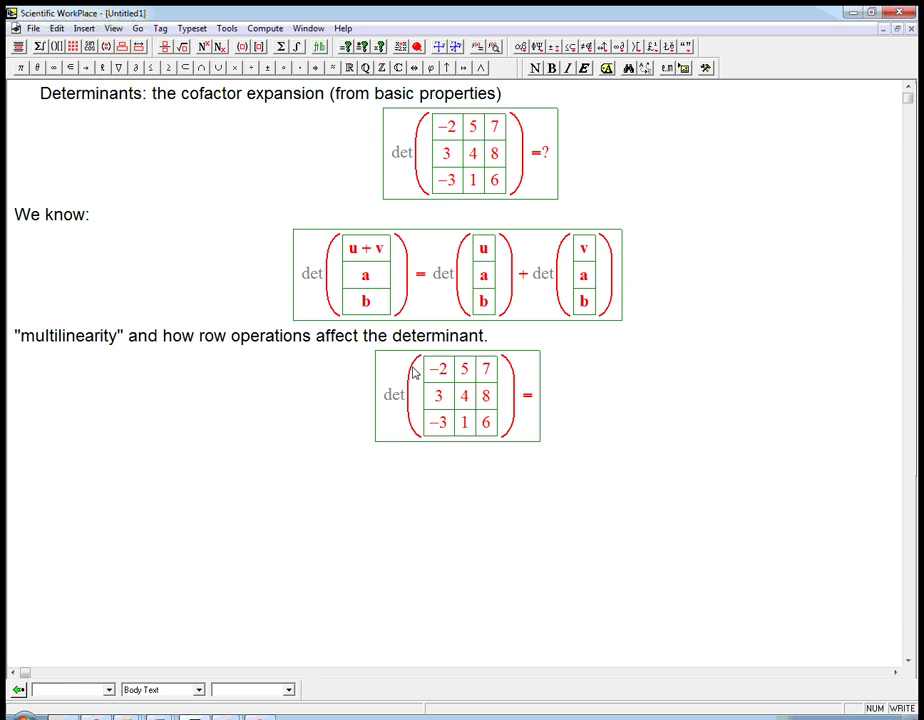
left_click(537, 402)
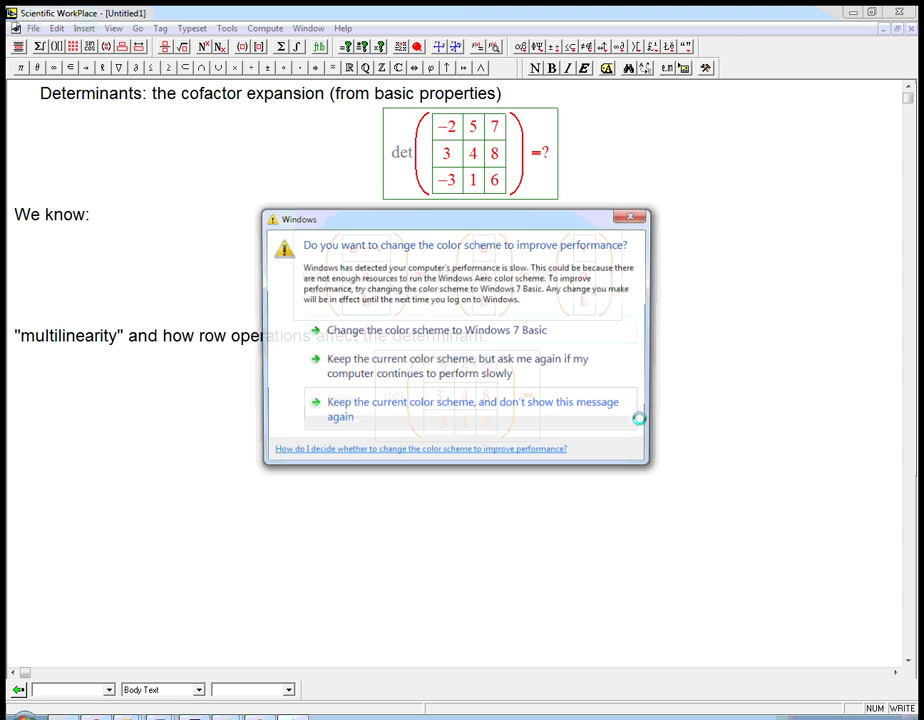
left_click(581, 398)
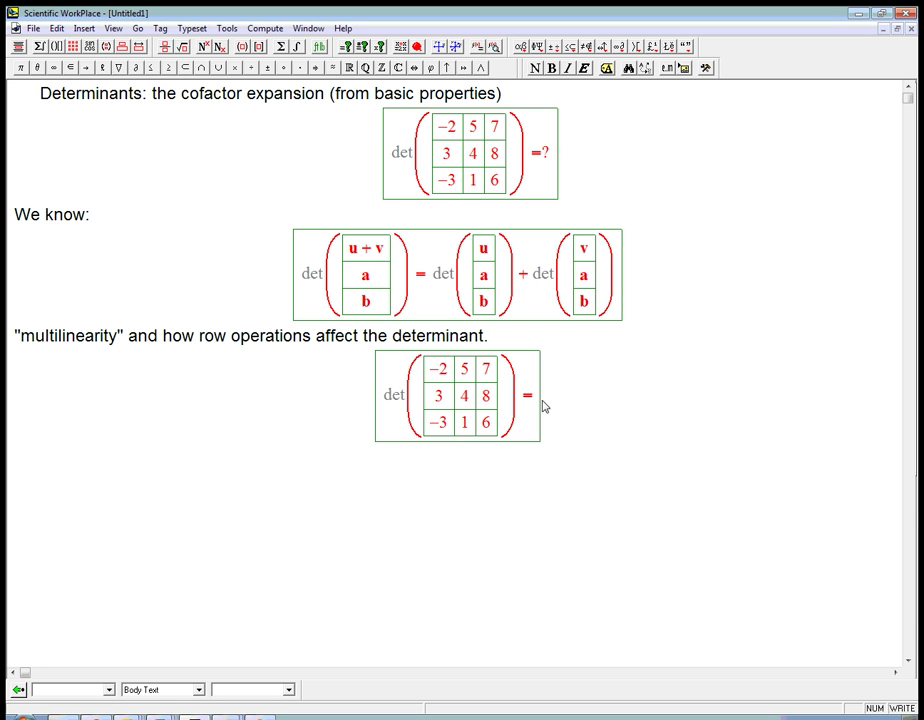
Step: Create a new display holding only the first row (−2 5 7), followed by an equals sign
left_click_drag(434, 370, 490, 376)
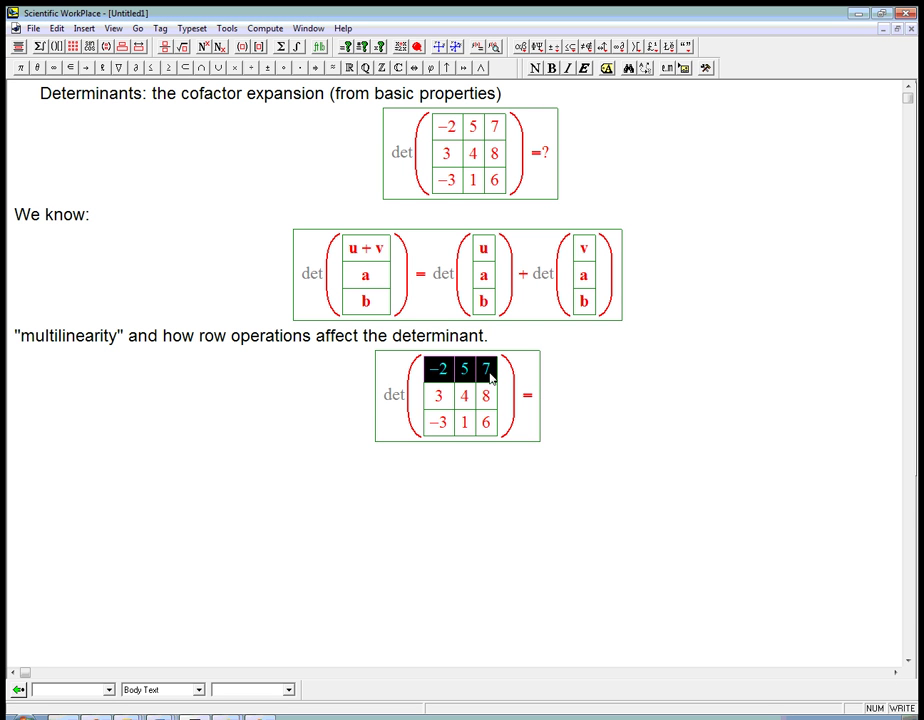
left_click(567, 480)
key("ctrl+d")
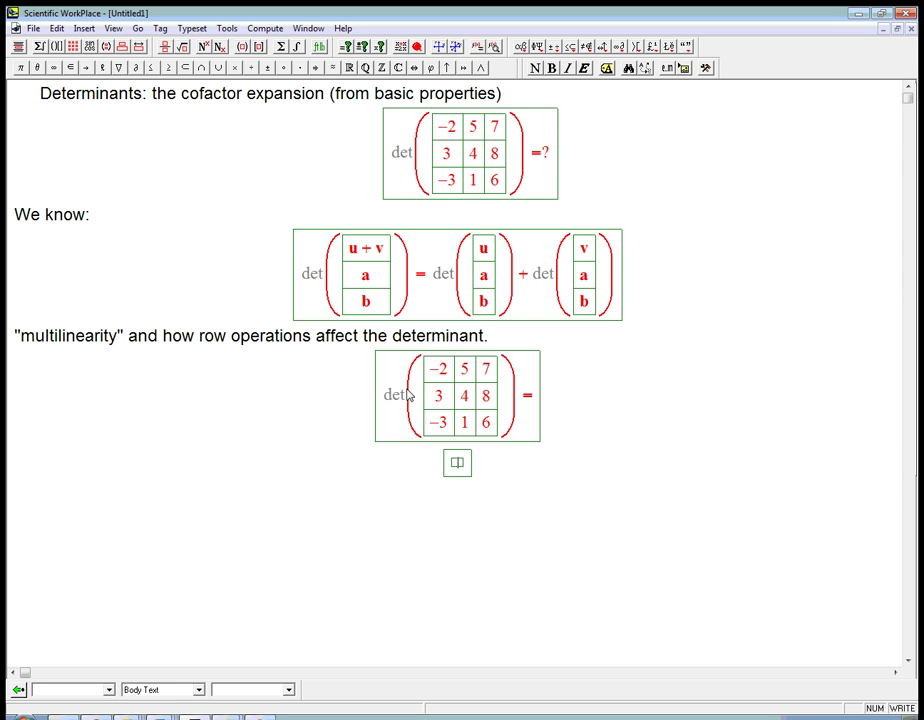
left_click_drag(406, 394, 437, 395)
left_click_drag(456, 465, 478, 524)
key("Delete")
left_click(507, 478)
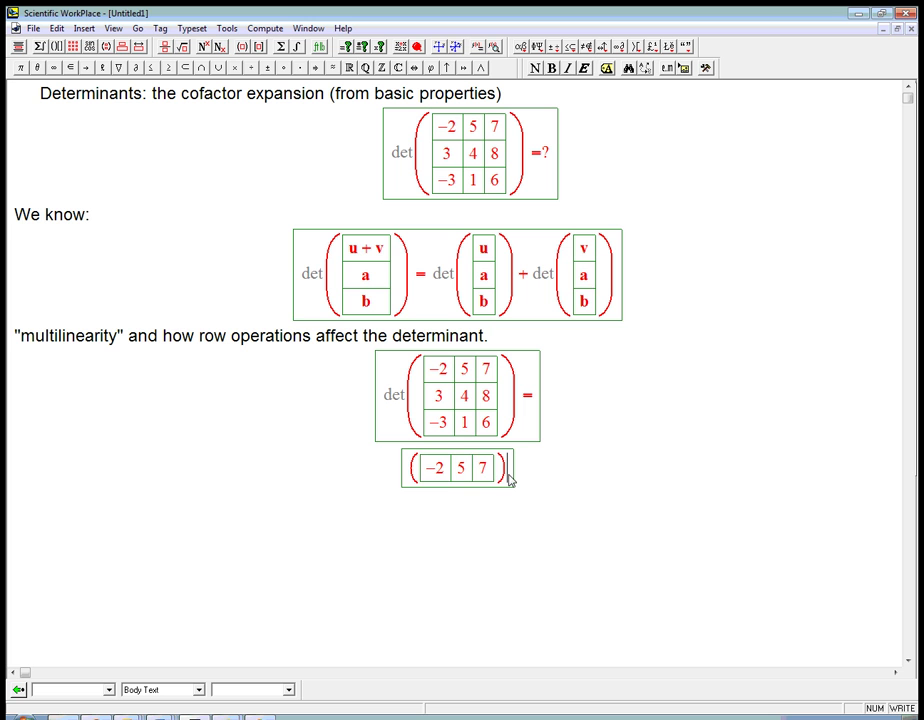
type("=")
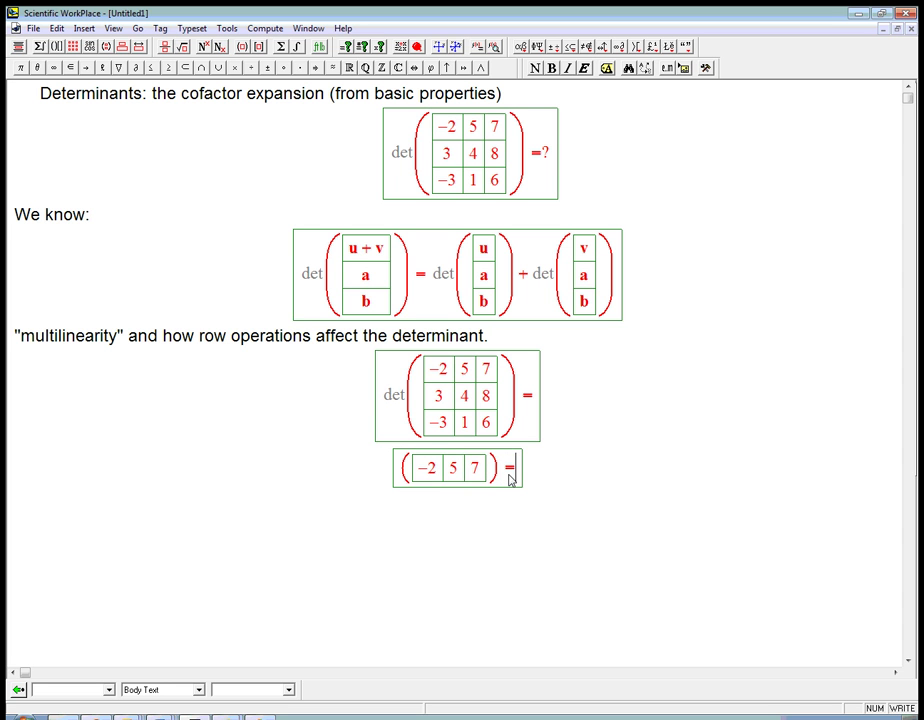
Step: After the equals, write (−2 0 0) and two more pasted copies joined by plus signs
key("Left")
key("shift+Left")
key("ctrl+c")
key("End")
key("ctrl+v")
key("BackSpace")
type("0) ")
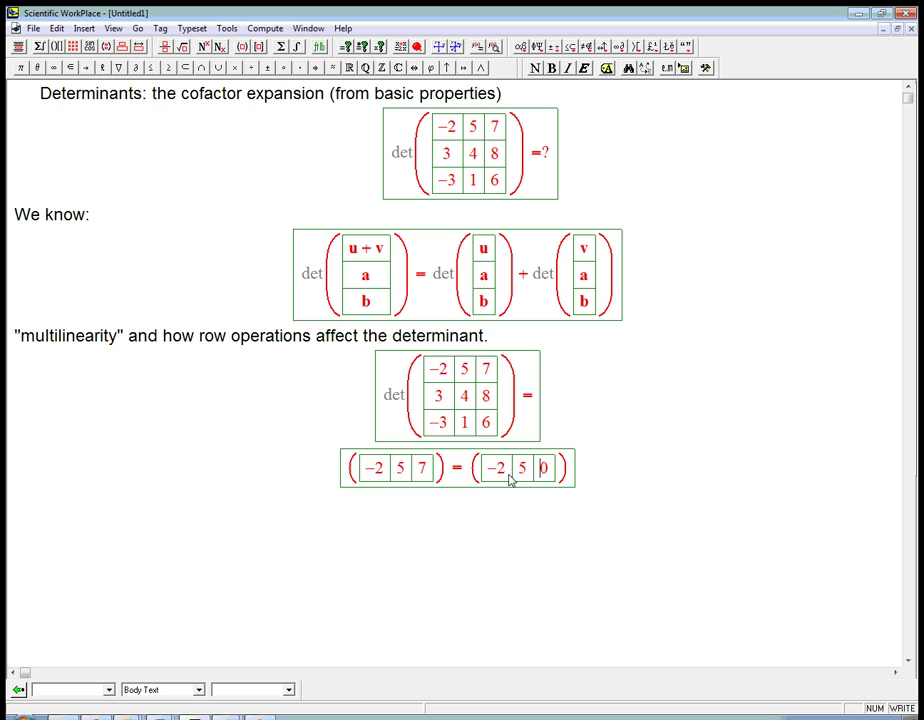
type("+")
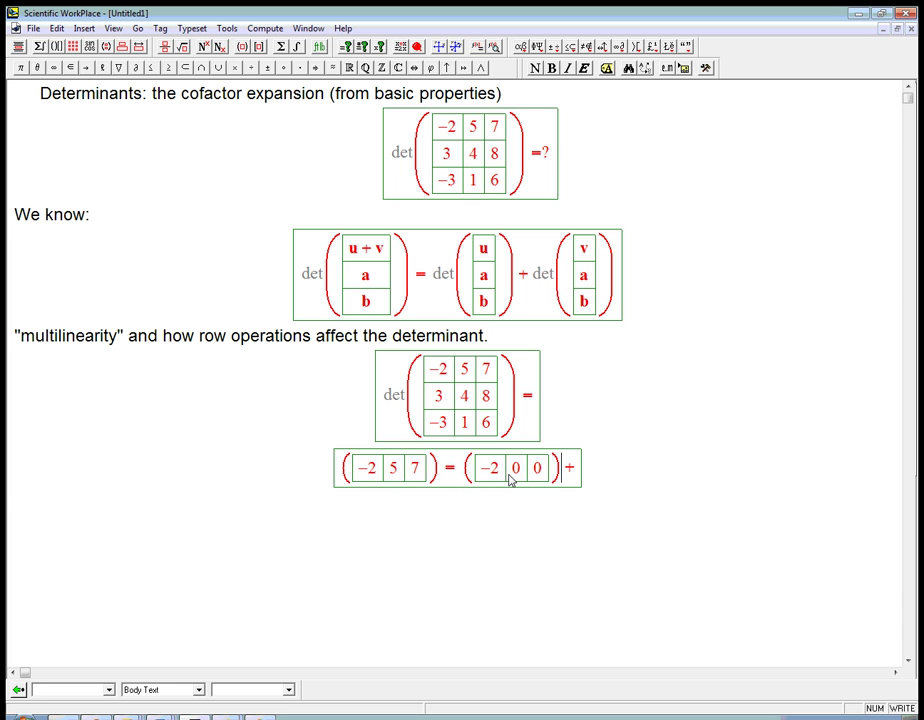
key("shift+Left")
key("Right")
key("ctrl+v")
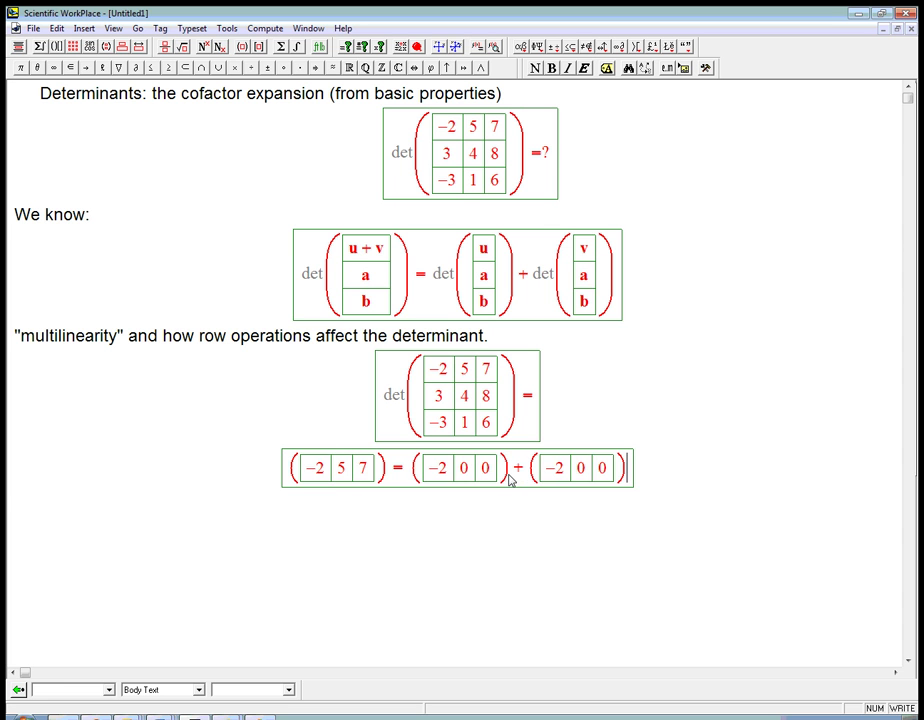
type("+")
key("ctrl+v")
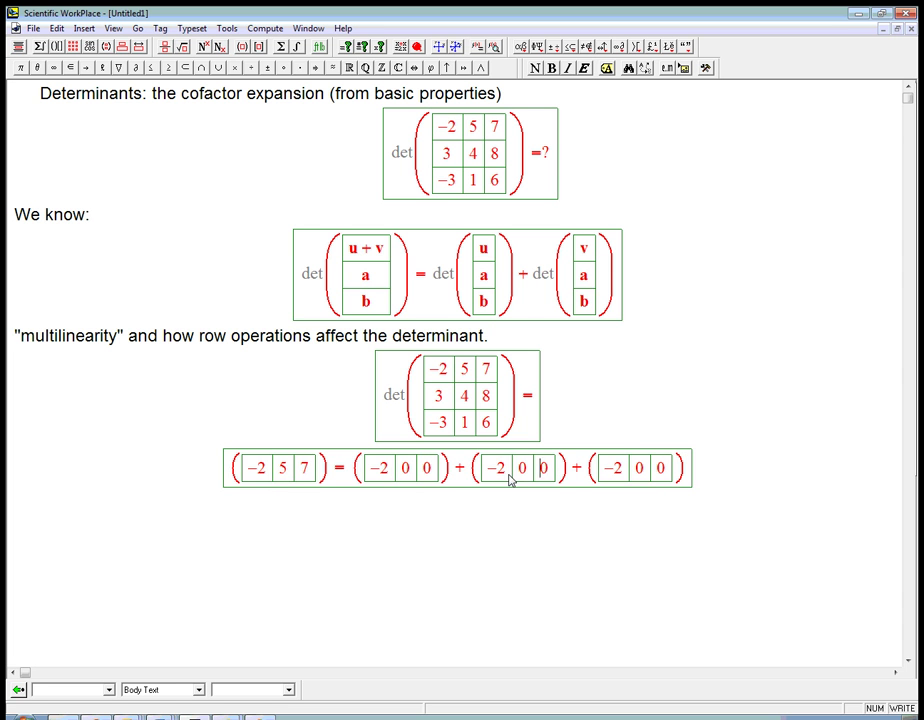
Step: Edit the second and third copies into (0 5 0) and (0 0 7)
key("BackSpace")
key("BackSpace")
type("0")
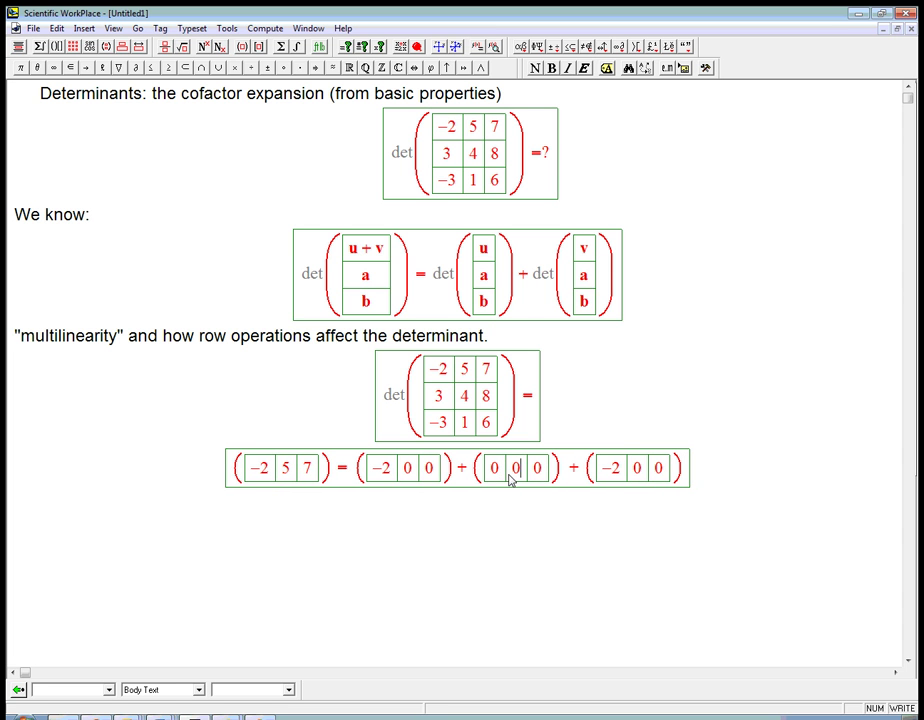
key("BackSpace")
type("5")
key("Tab")
key("BackSpace")
key("BackSpace")
type("0")
key("Tab")
key("BackSpace")
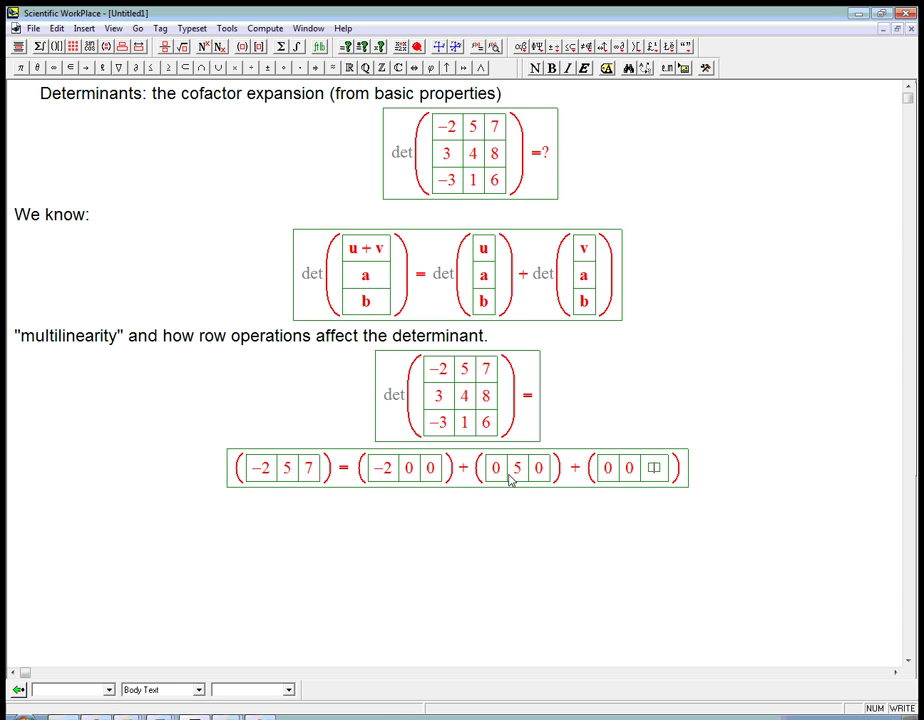
type("7")
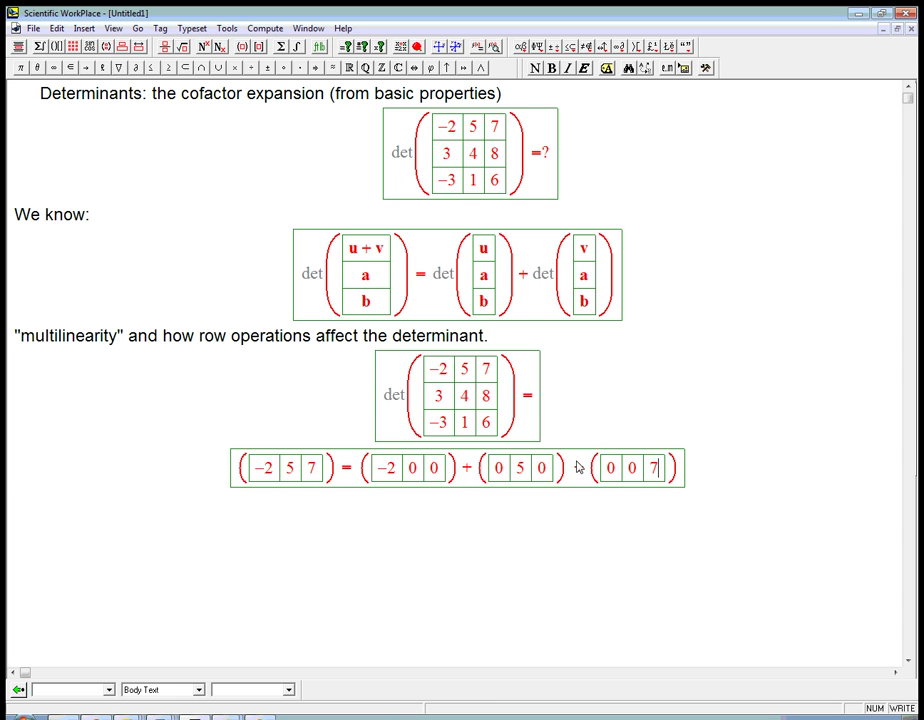
left_click(536, 400)
Step: Paste the determinant after the equals, zeroing the 5 and 7 to leave top row −2 0 0
left_click_drag(400, 385, 445, 398)
key("ctrl+c")
left_click(538, 404)
key("ctrl+v")
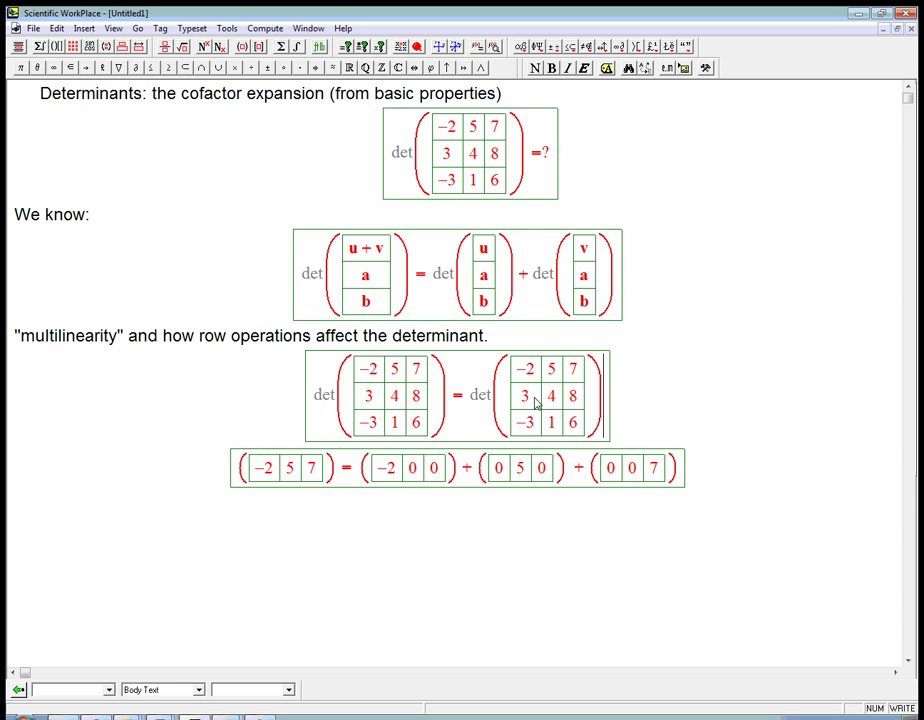
double_click(552, 372)
type("0")
double_click(573, 370)
type("0")
Step: Add a second determinant with top row 0 5 0
left_click(612, 404)
type("+")
key("ctrl+v")
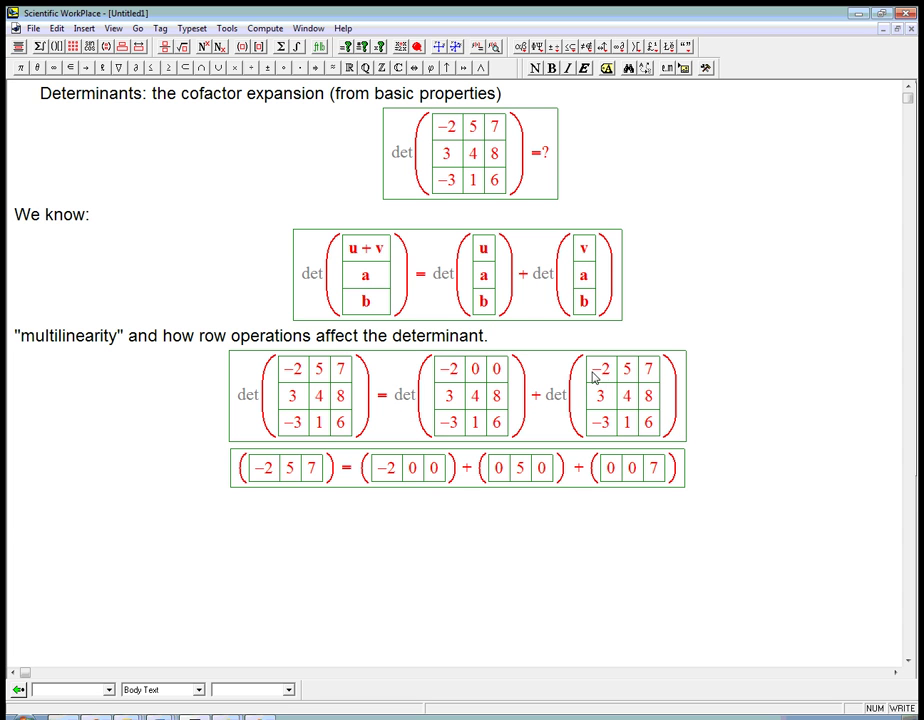
double_click(606, 372)
type("0")
double_click(647, 370)
type("0")
Step: Add a third determinant with top row 0 0 7
left_click(680, 405)
type("+")
key("ctrl+v")
double_click(678, 370)
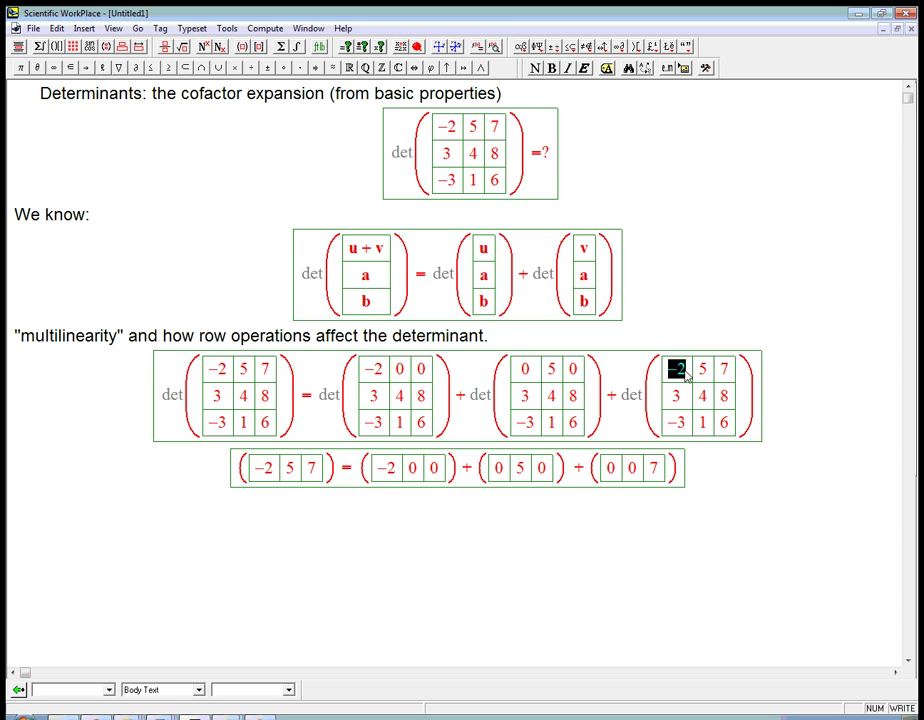
type("0")
double_click(700, 370)
type("0")
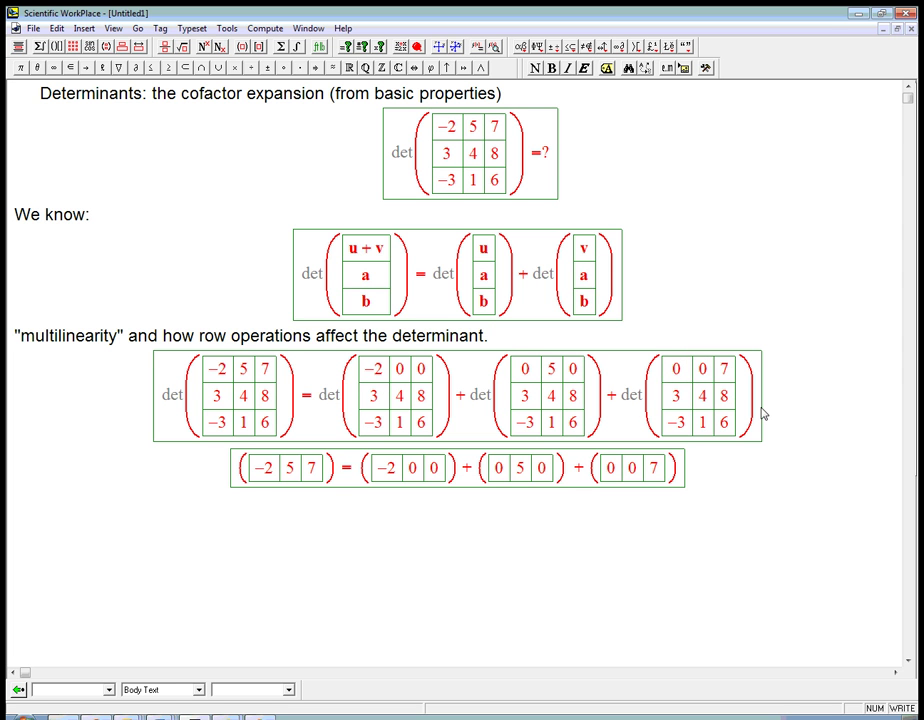
left_click(469, 400)
left_click(700, 484)
key("ctrl+d")
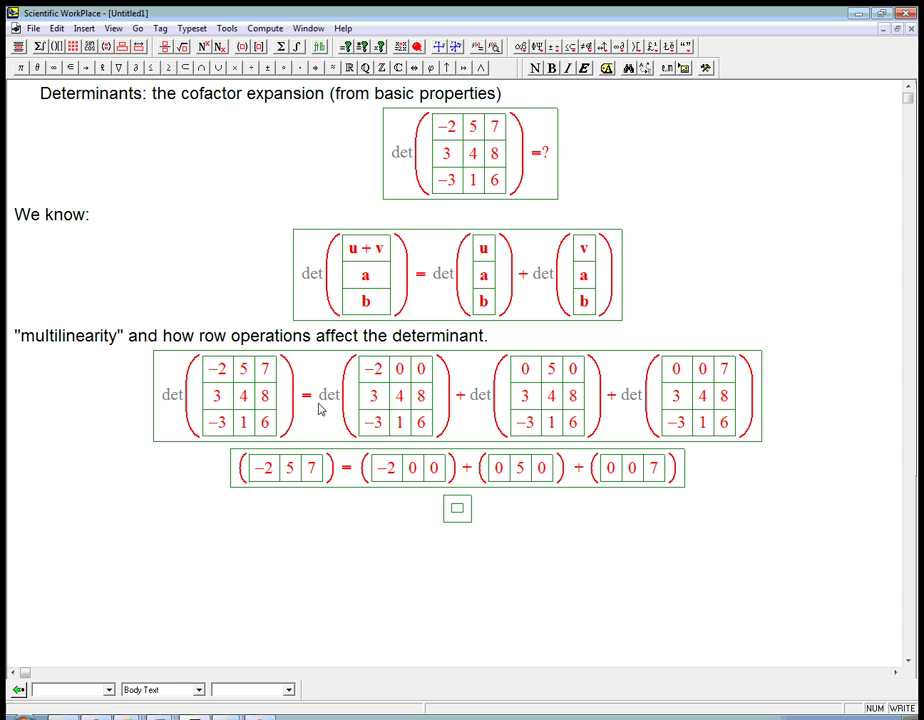
Step: Copy the (−2 0 0) determinant into the new display and evaluate it to −2
left_click_drag(320, 406, 394, 404)
key("ctrl+c")
left_click(456, 509)
key("ctrl+v")
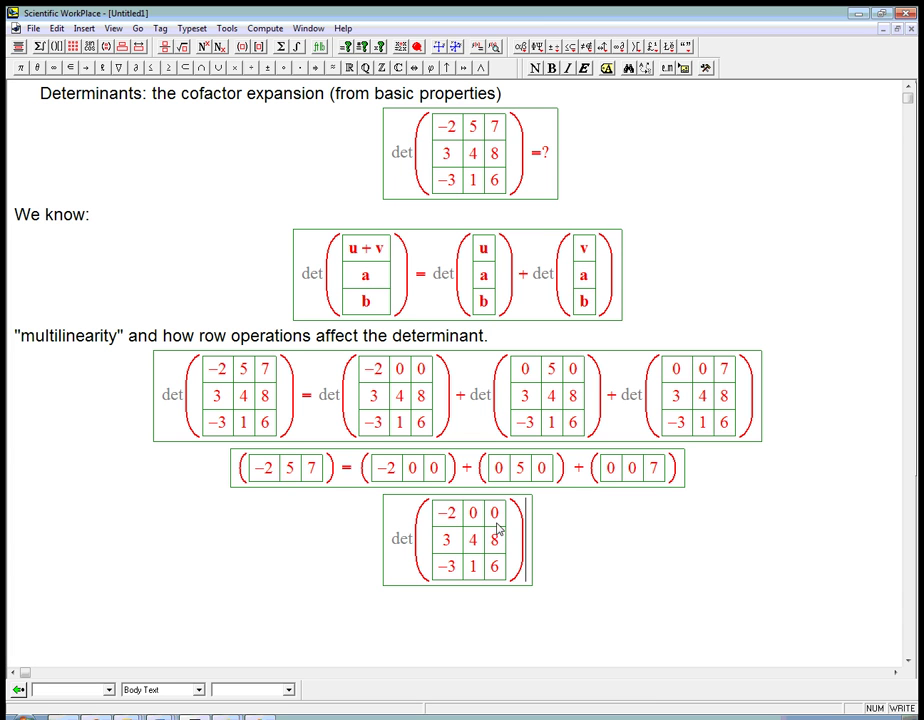
type("=")
key("ctrl+e")
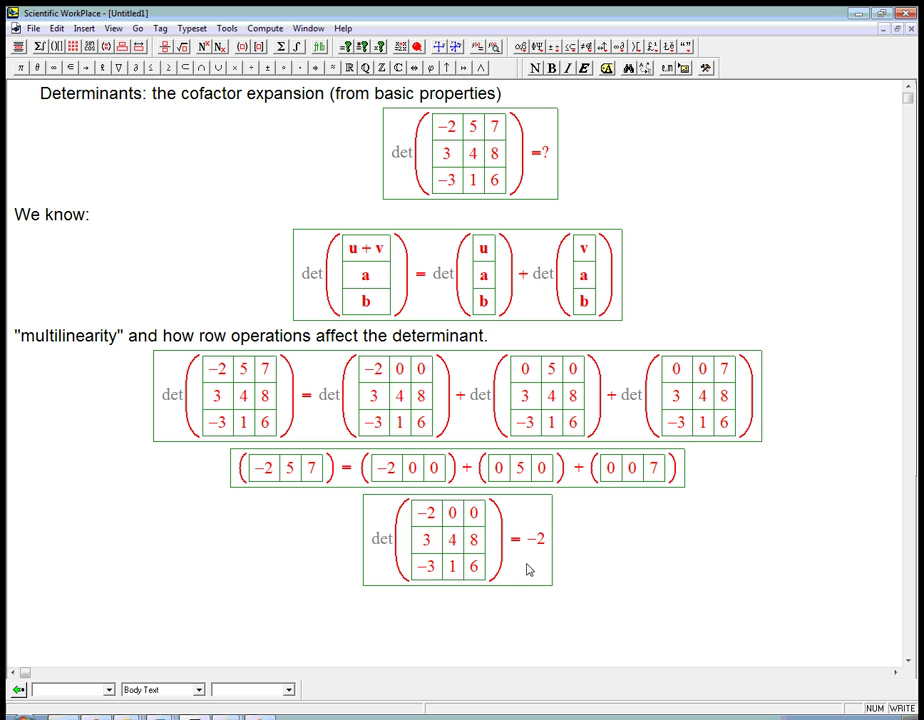
Step: Append the determinant after −2 with its top-left entry changed to 1, then add an '=' row
left_click_drag(377, 547, 435, 548)
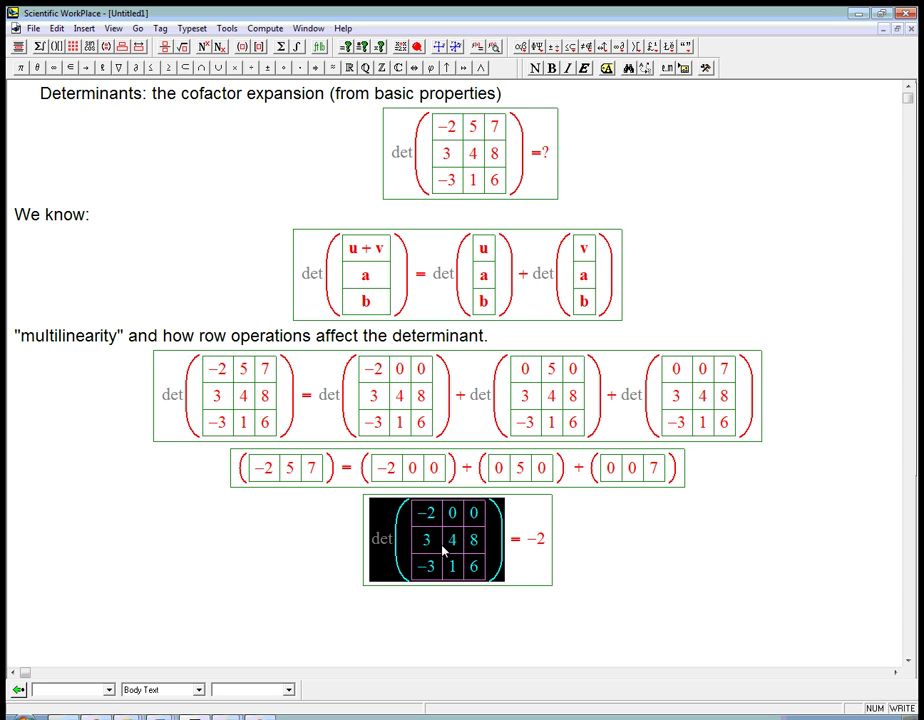
key("ctrl+c")
left_click(555, 550)
key("ctrl+v")
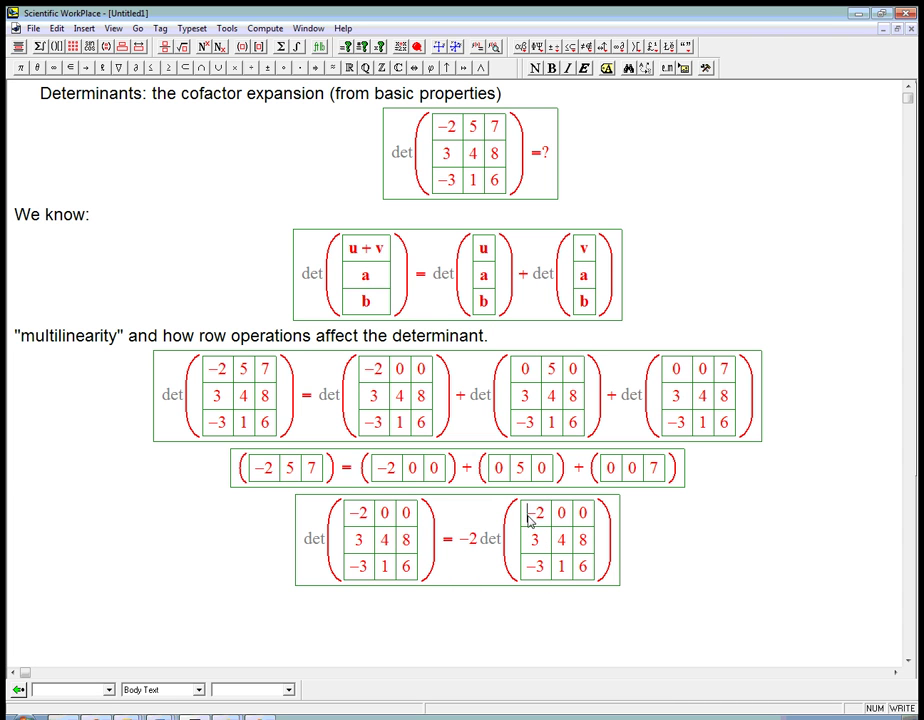
left_click_drag(529, 513, 543, 522)
type("1")
left_click(608, 569)
key("Return")
type("=")
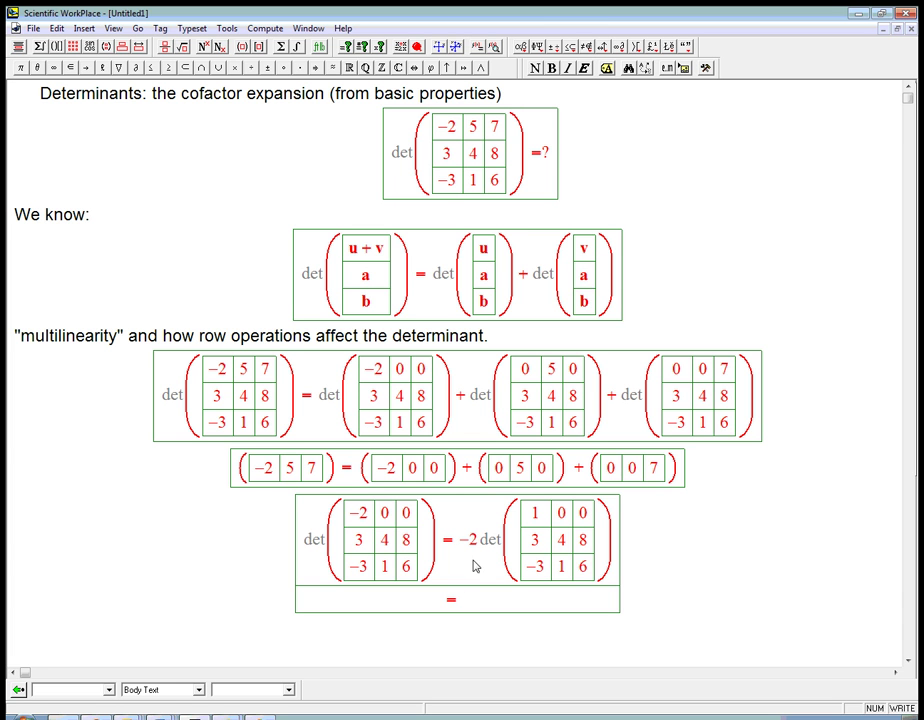
Step: Paste −2 det after the new equals and zero the first column below the 1
left_click_drag(474, 563, 532, 552)
left_click(486, 599)
key("ctrl+v")
left_click_drag(530, 604, 539, 640)
type("0 0")
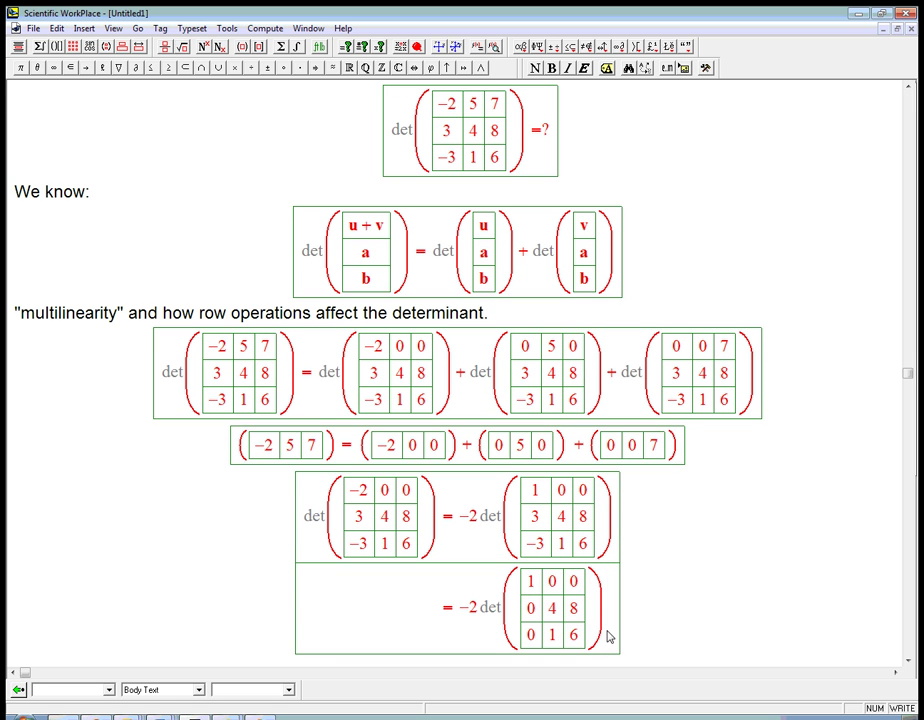
key("Right")
key("Right")
key("Right")
Step: Add a new line reading −2 followed by empty square brackets
key("Return")
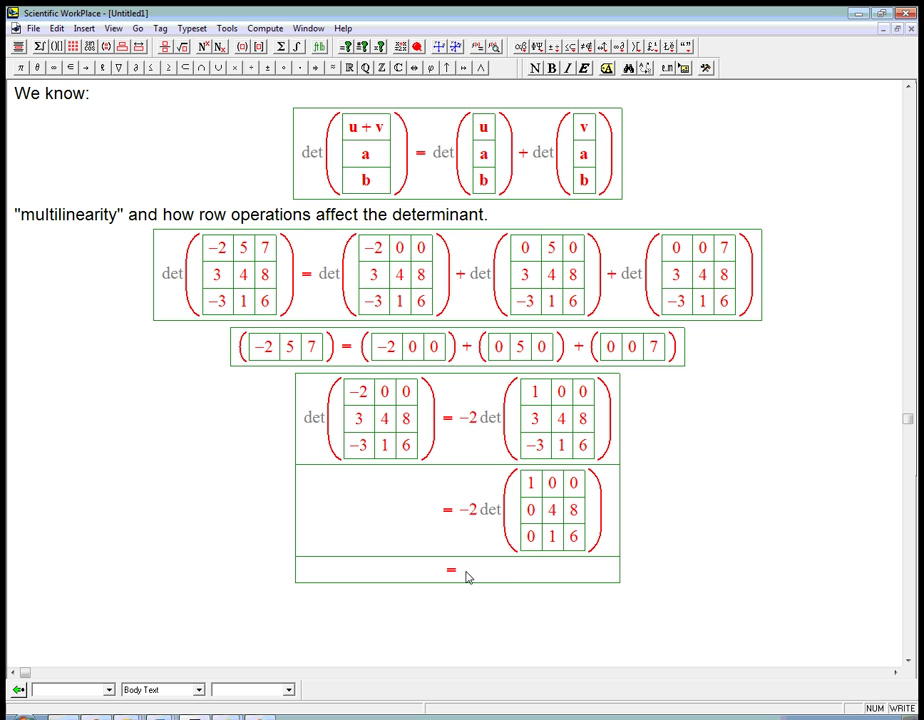
type("-2")
key("ctrl+bracketleft")
Step: Copy the reduced determinant into the brackets and follow it with a plus sign
left_click_drag(487, 518, 493, 573)
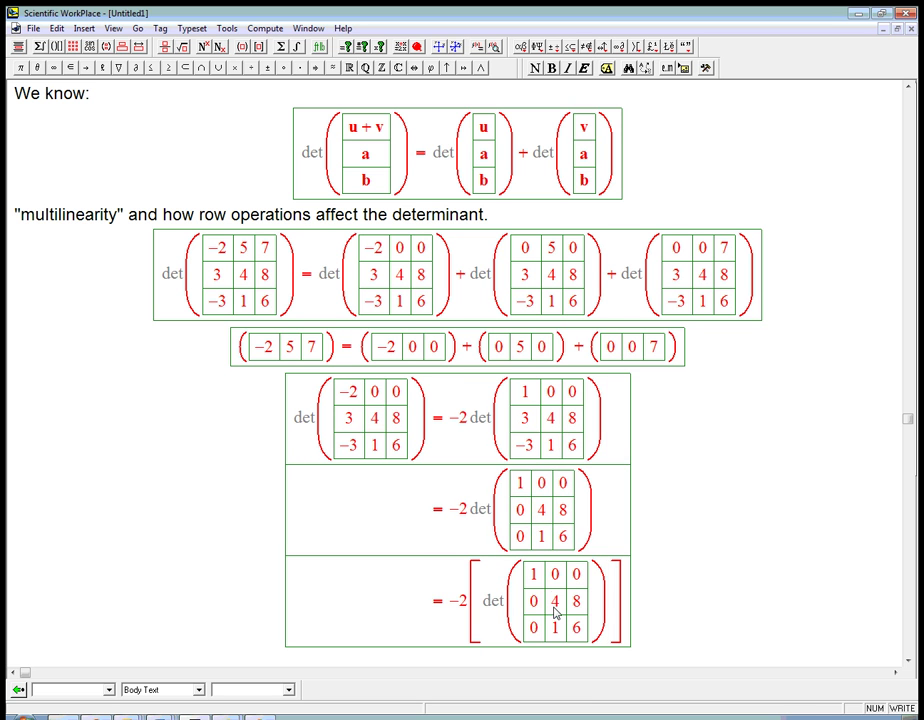
left_click_drag(553, 605, 580, 603)
left_click(614, 609)
type("+")
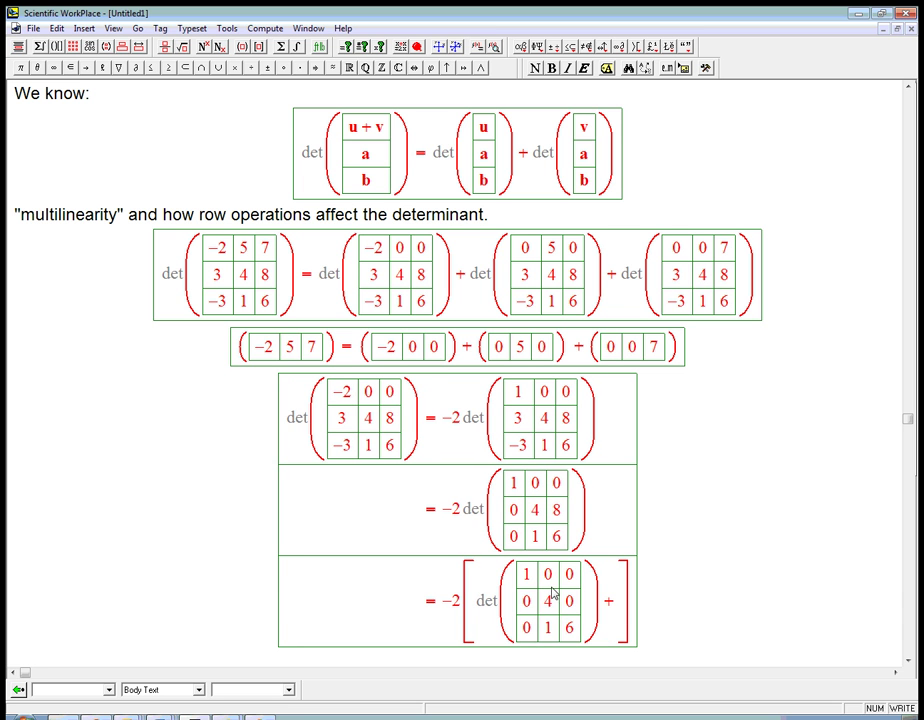
Step: Paste a second copy after the plus, changing its middle row from 0 4 0 to 0 0 8
left_click_drag(480, 602, 541, 611)
key("ctrl+c")
left_click(615, 600)
key("ctrl+v")
double_click(626, 602)
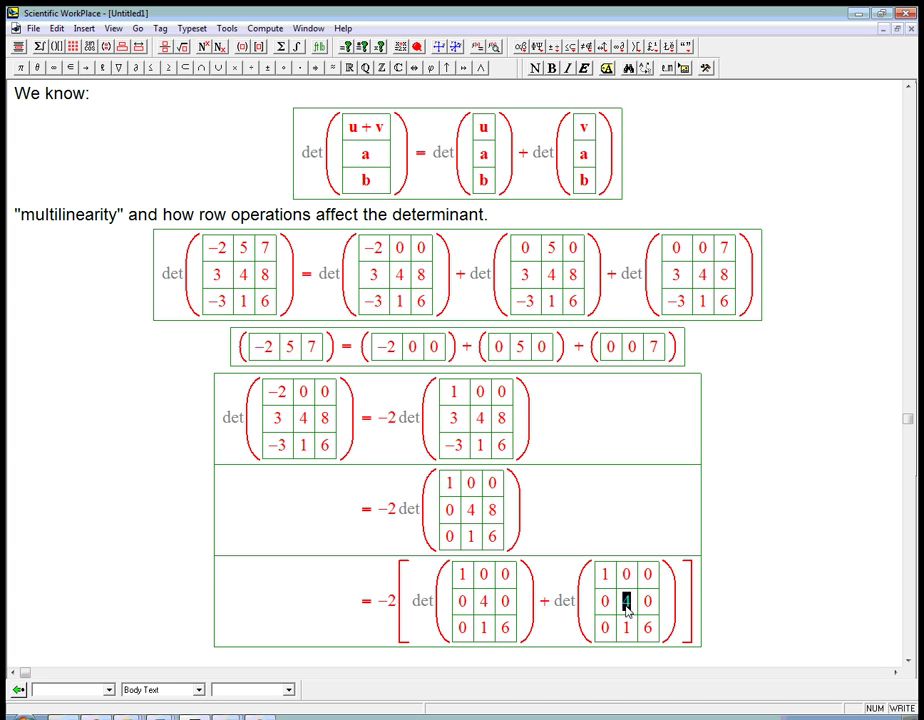
type("0")
double_click(646, 602)
type("8")
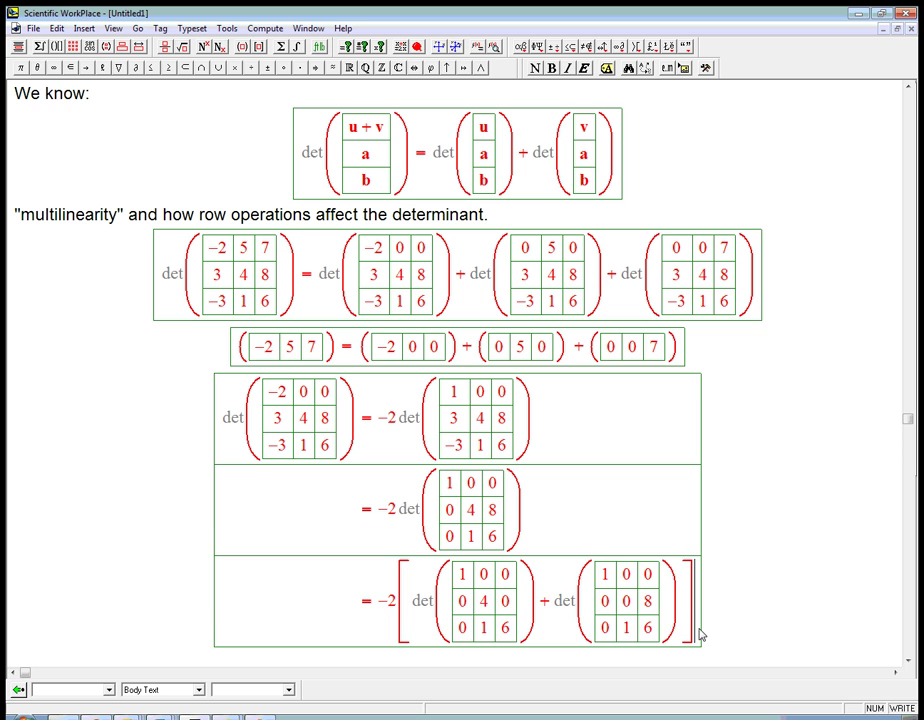
key("Return")
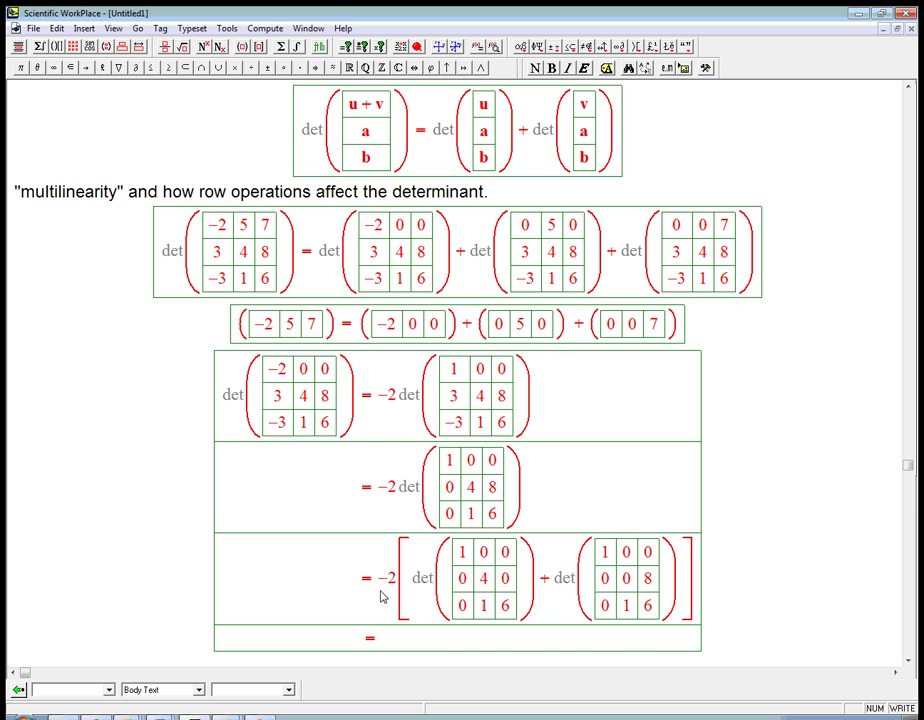
Step: Copy the bracketed sum onto the new line and zero the 1 below the 4
left_click_drag(381, 596, 470, 593)
key("ctrl+c")
left_click(377, 651)
key("ctrl+v")
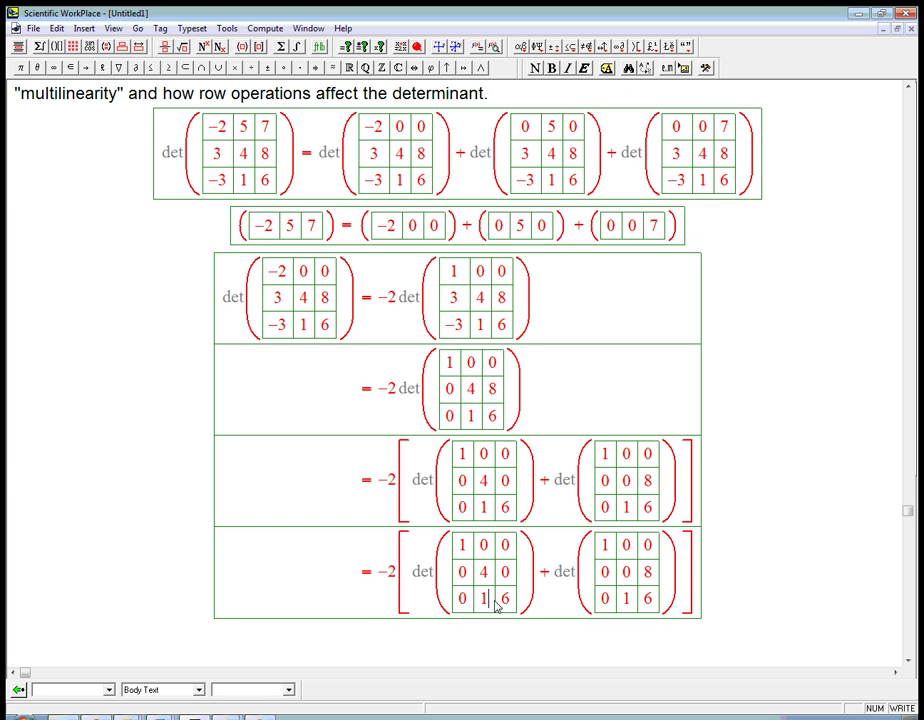
double_click(485, 600)
type("0")
Step: Add a line '= −2[ ]' and paste the first determinant into the brackets
key("Return")
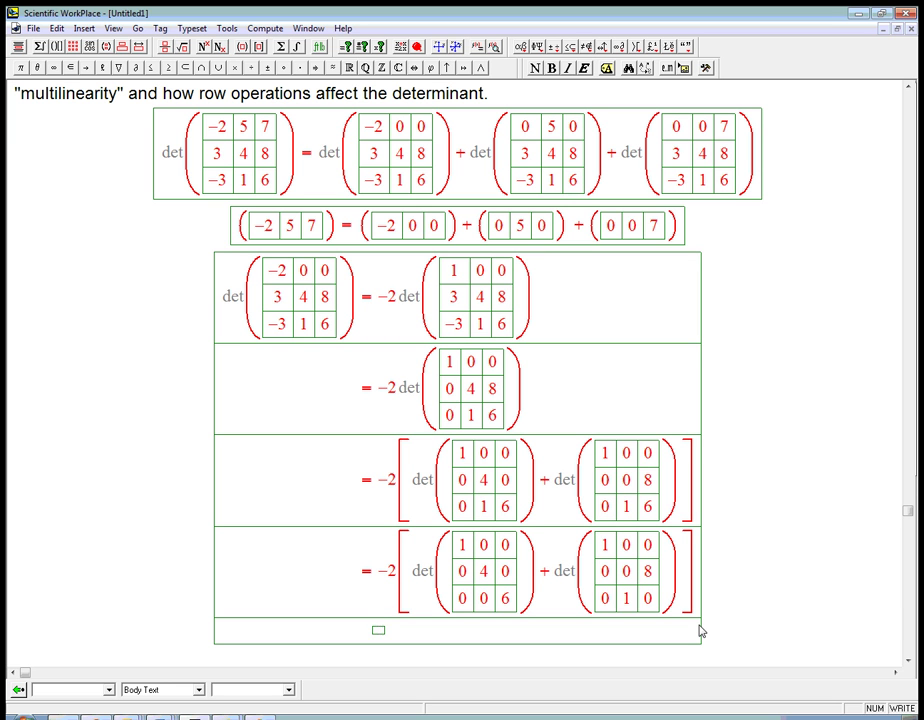
type("=-2")
key("ctrl+bracketleft")
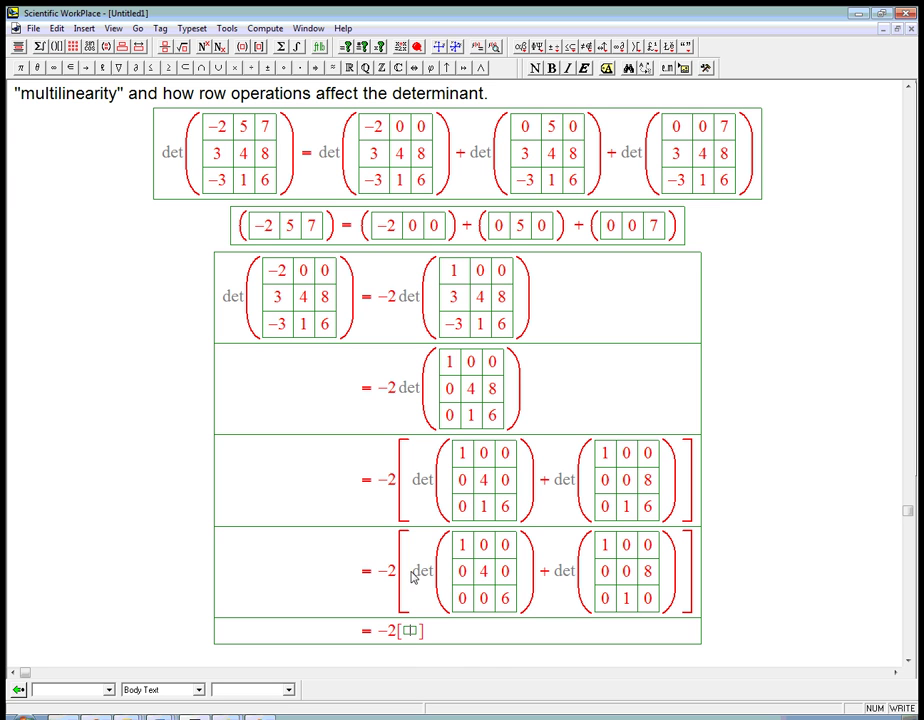
left_click_drag(412, 577, 478, 577)
key("ctrl+c")
left_click(410, 631)
key("ctrl+v")
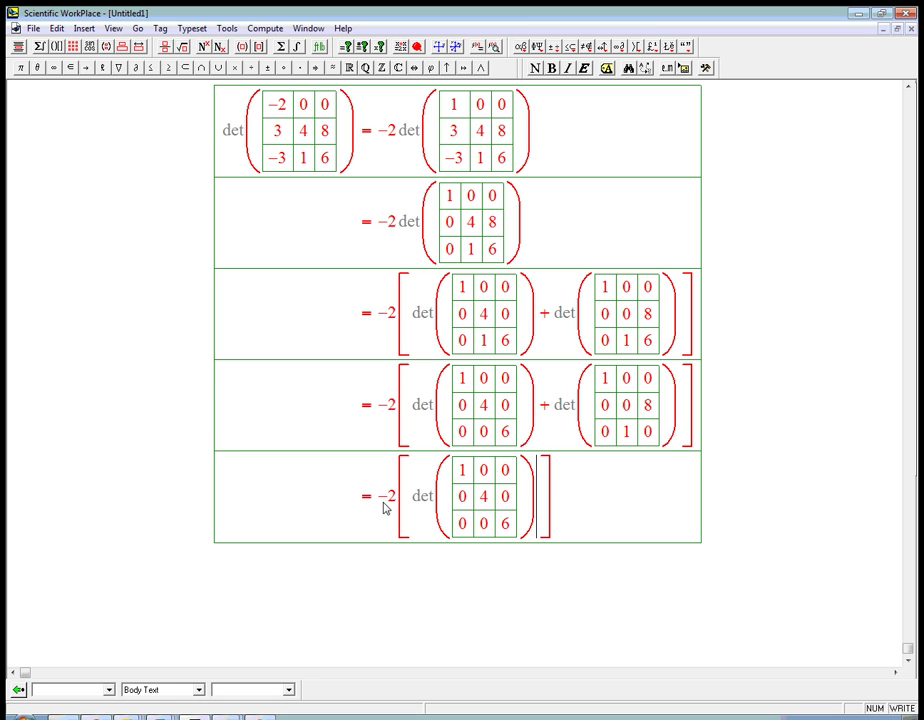
Step: Subtract the previous line's second determinant inside the brackets
left_click_drag(482, 495, 498, 528)
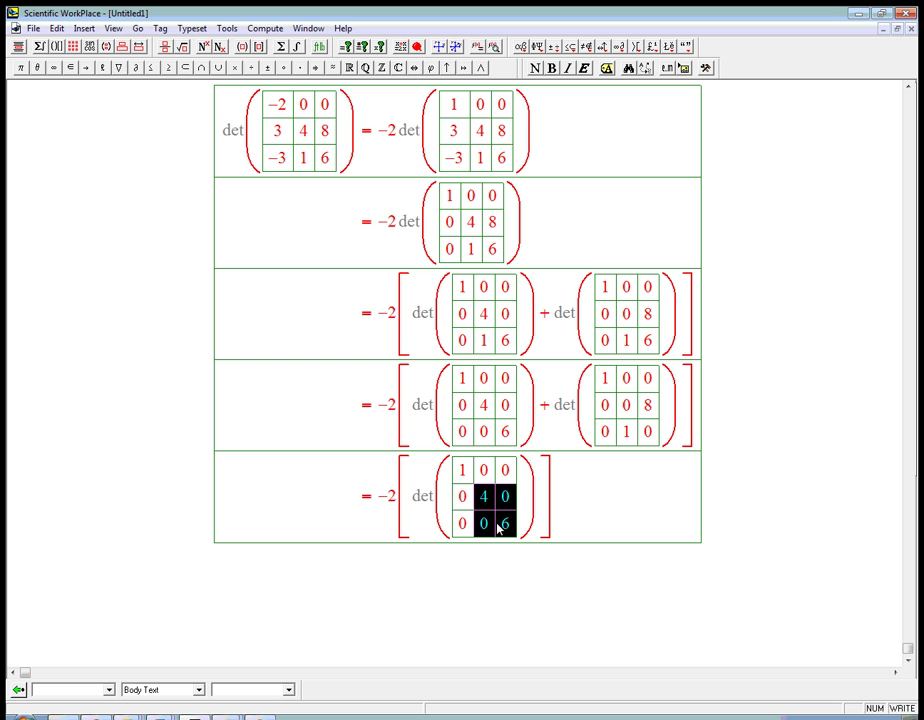
left_click(551, 520)
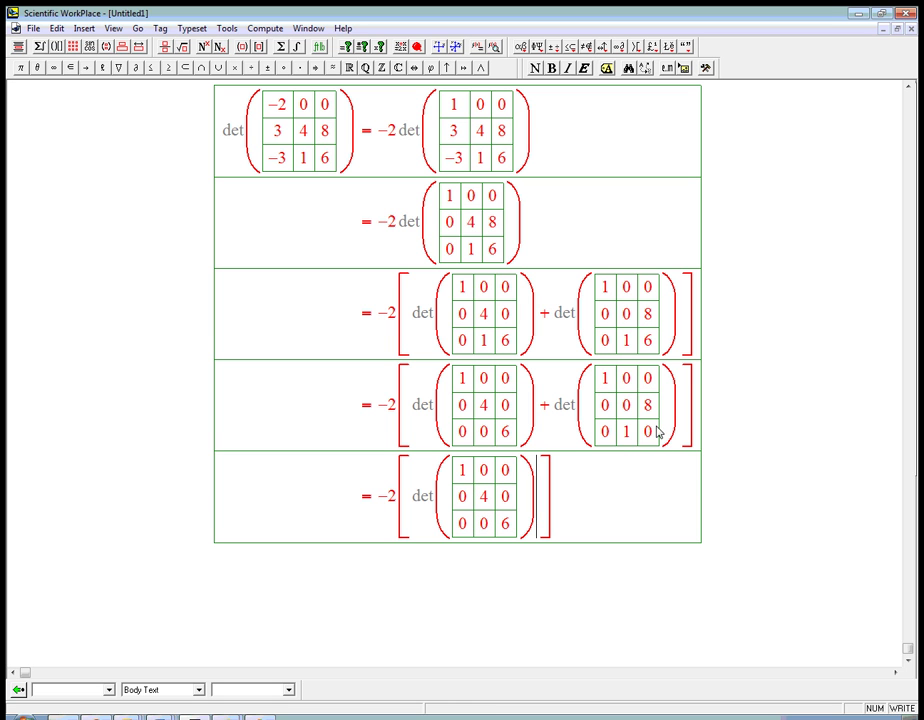
type("-")
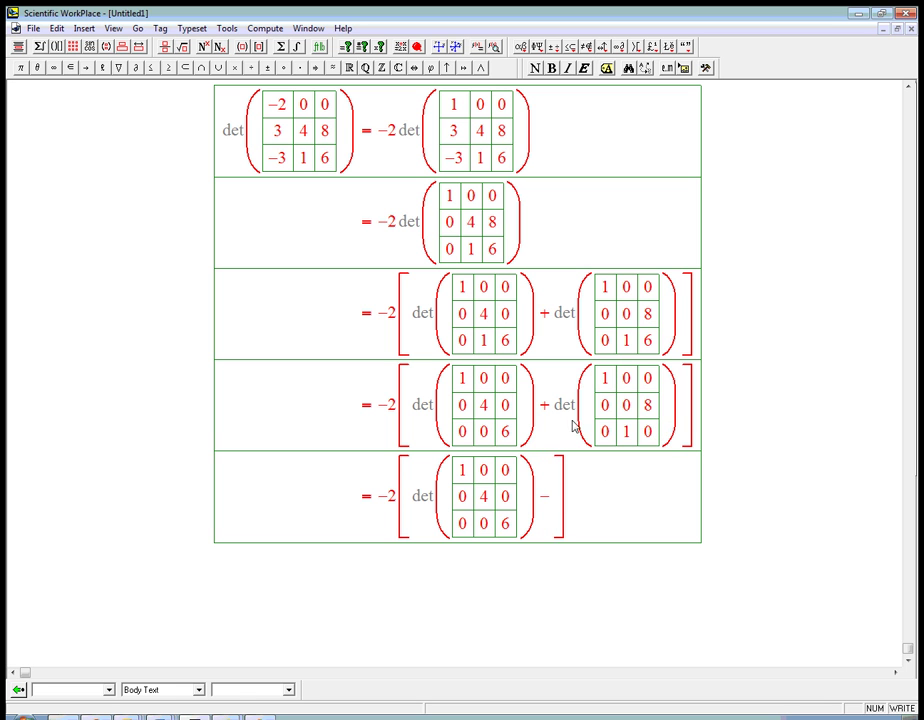
left_click_drag(556, 420, 595, 415)
key("ctrl+c")
left_click(559, 503)
key("ctrl+v")
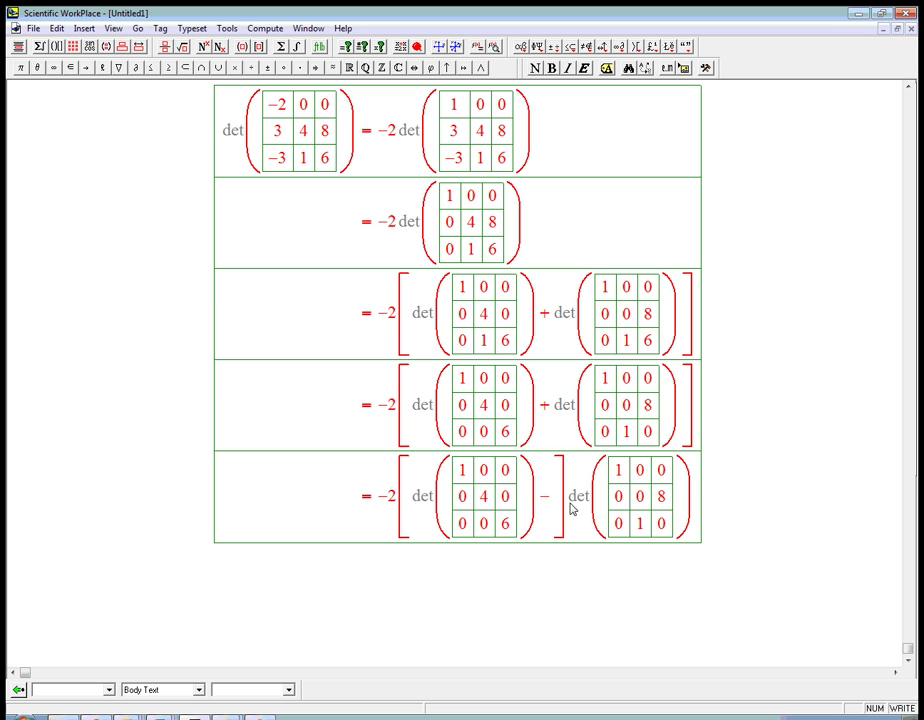
Step: Swap entries in the second determinant so its rows become 1 0 0, 0 1 0, 0 0 8
key("shift+Right")
key("shift+Right")
key("ctrl+x")
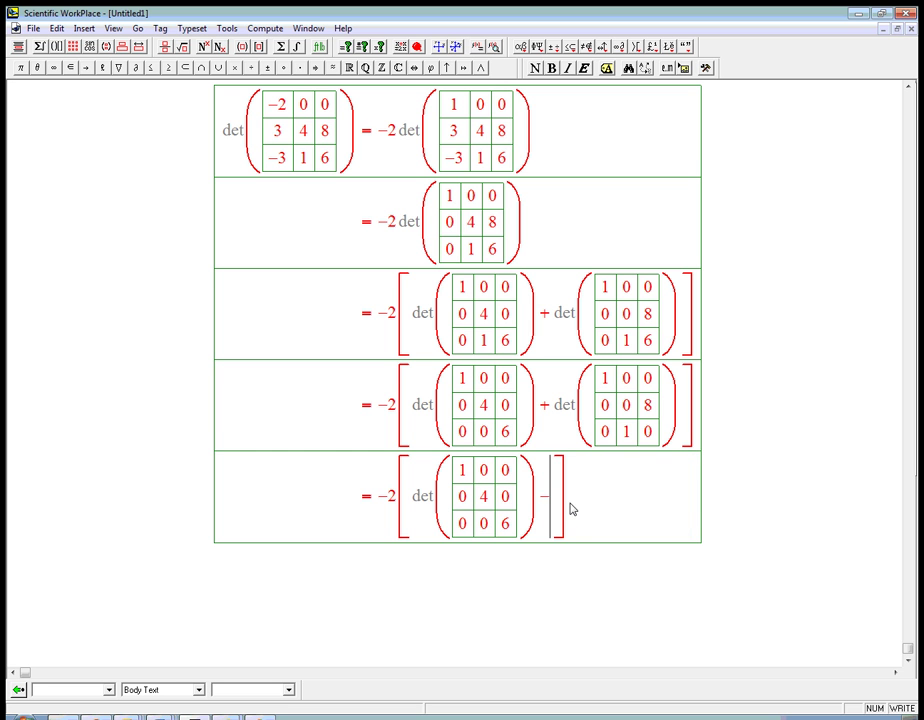
key("ctrl+v")
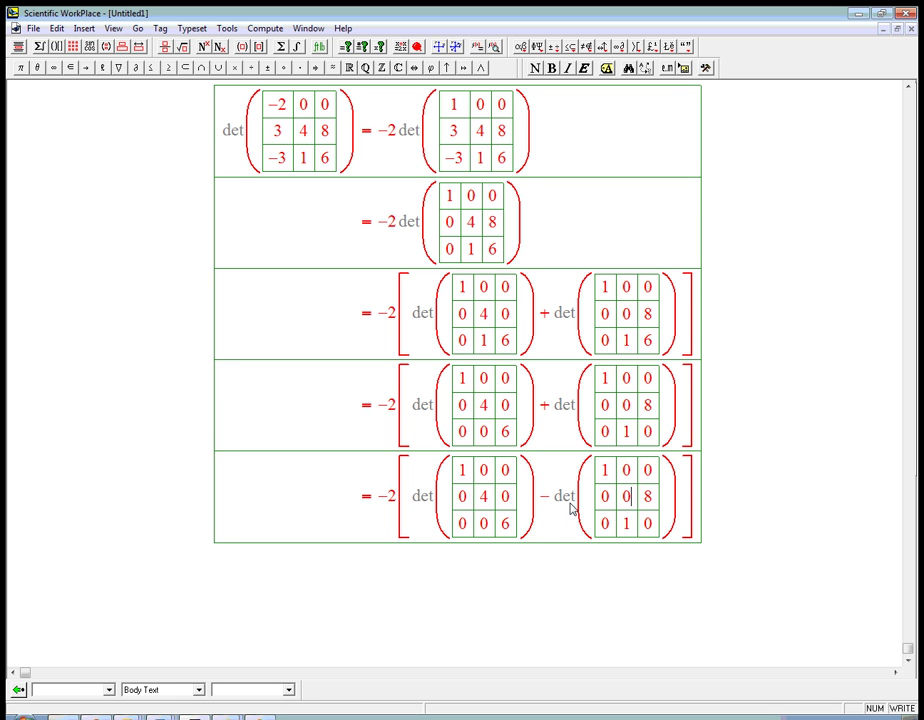
key("BackSpace")
type("1")
key("Right")
key("Delete")
type("0")
key("BackSpace")
type("0")
key("BackSpace")
Step: Add the derivation line = −2[4∗6 − 1∗8] below the previous line
type("8")
left_click(695, 521)
key("Return")
type("=")
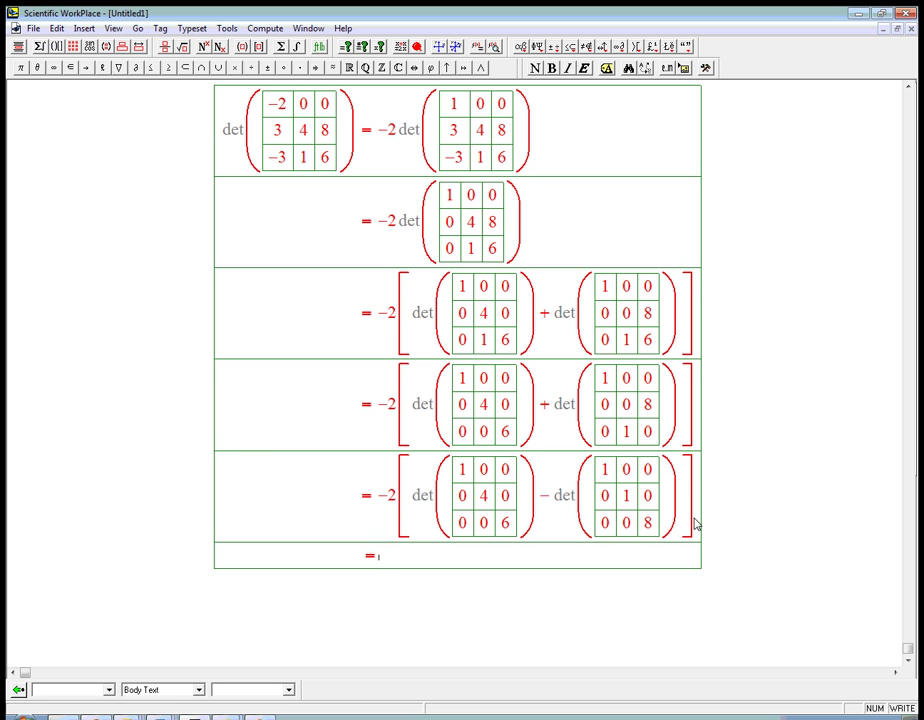
type("-2")
type("[")
type("4*6-1")
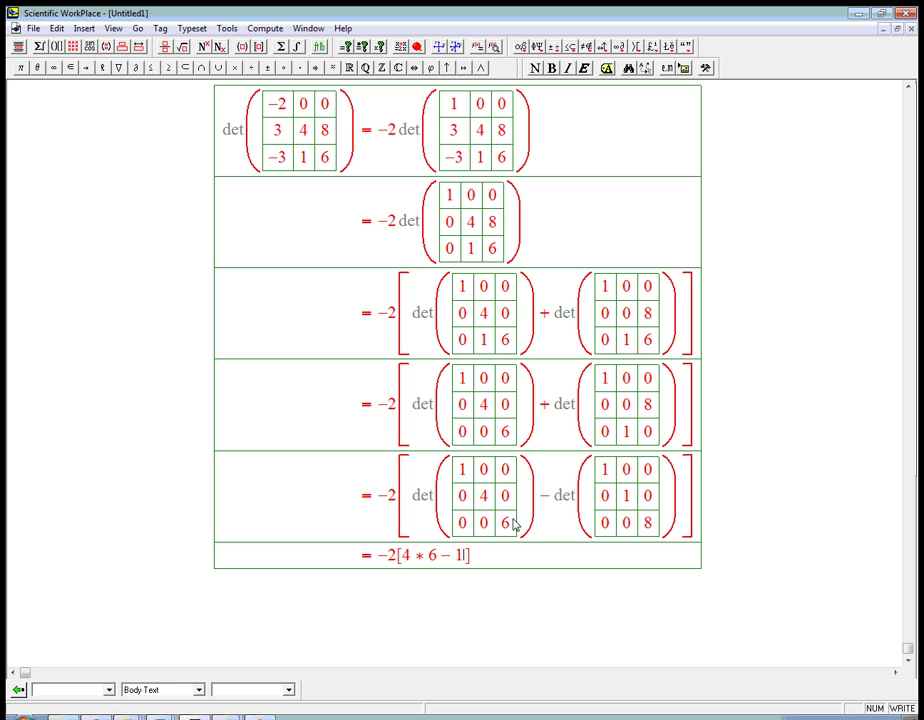
type("*8")
Step: Highlight the 2×2 block 4, 8, 1, 6 in the matrices to illustrate the products
left_click_drag(466, 219, 497, 257)
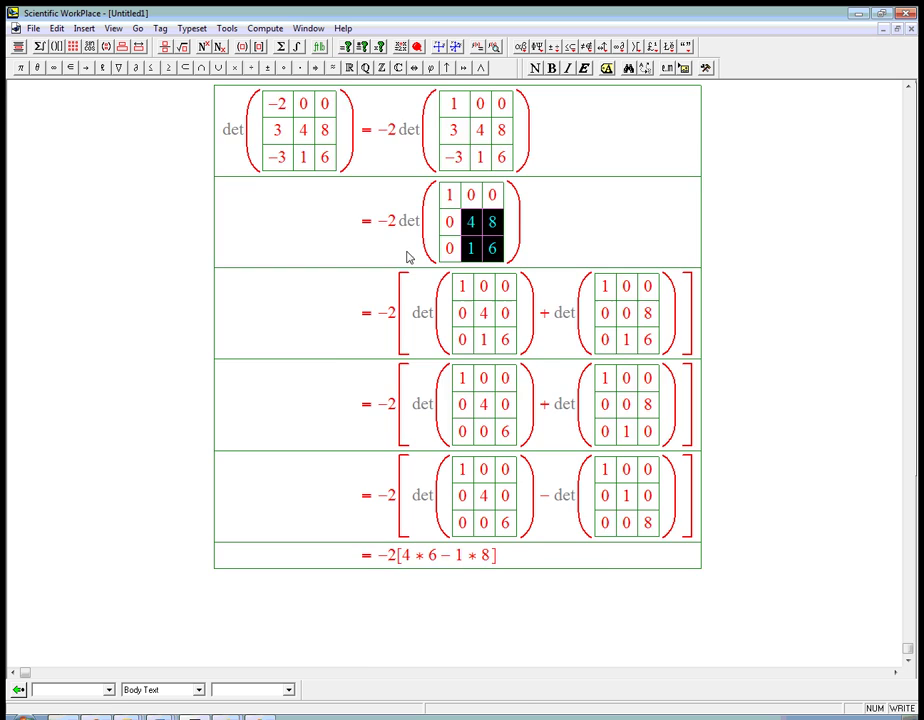
scroll(407, 257, "up", 8)
left_click_drag(238, 376, 266, 407)
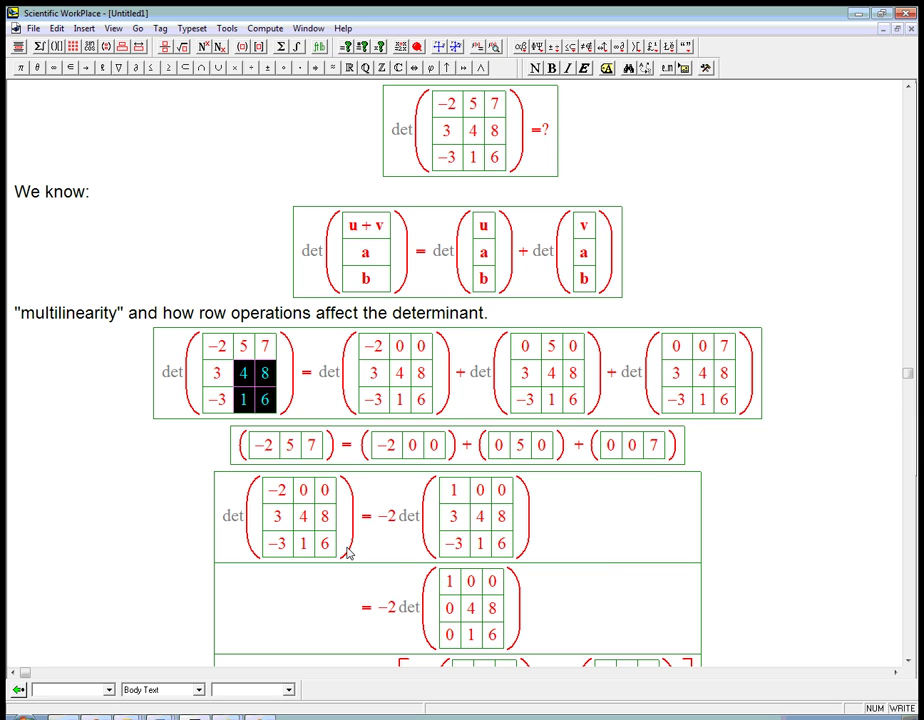
scroll(474, 555, "down", 8)
scroll(474, 565, "up", 3)
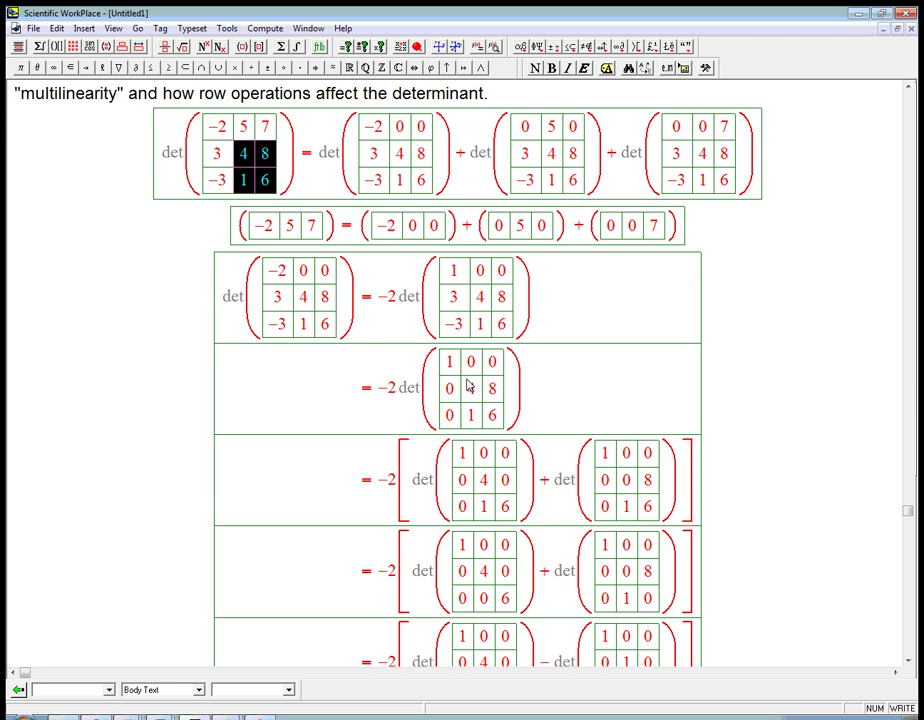
left_click_drag(469, 386, 495, 423)
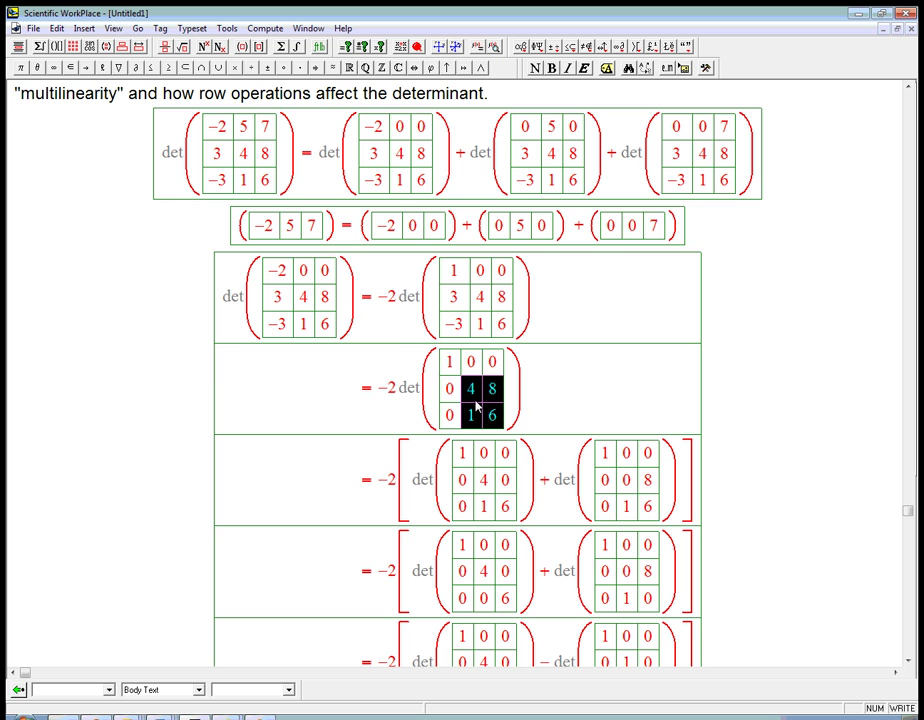
scroll(505, 418, "down", 3)
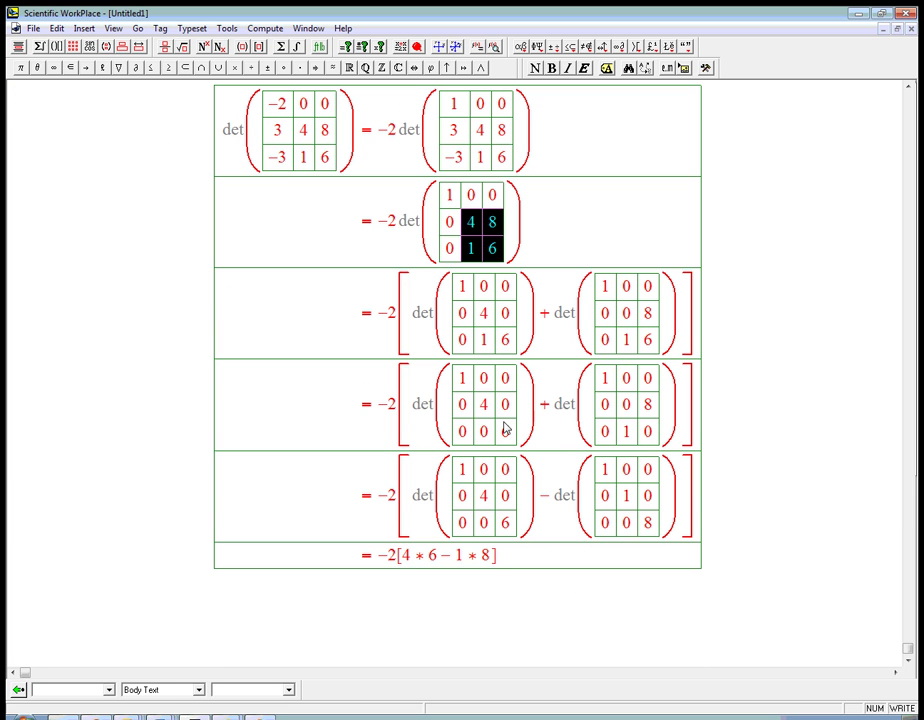
Step: Add a line = −2 det(4 0; 0 6) from the diagonal matrix with its top row removed
left_click(507, 561)
key("Return")
type("=")
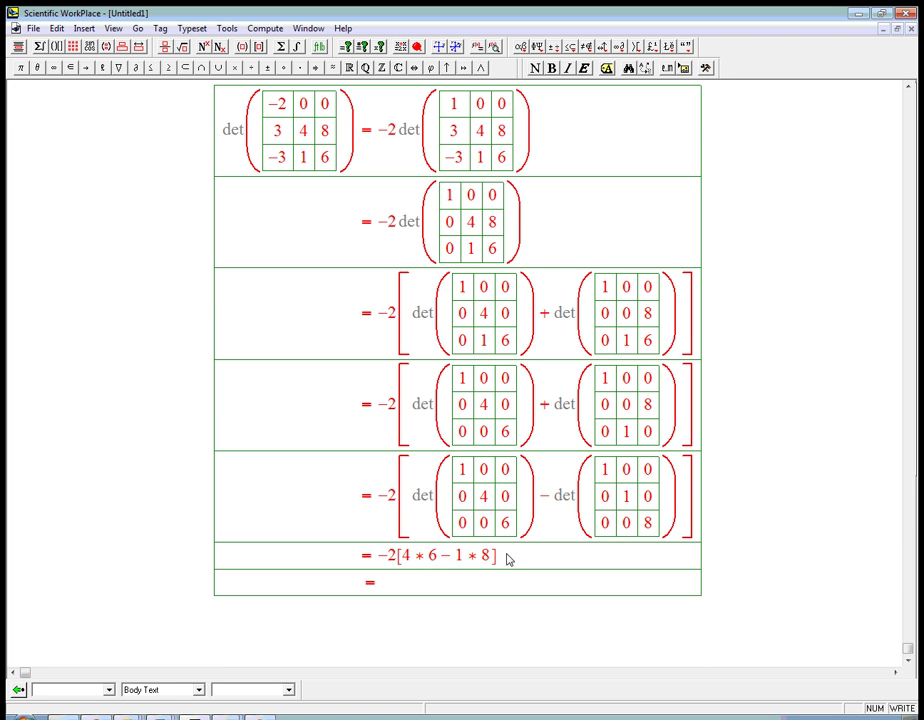
type("-2")
type("det")
key("ctrl+9")
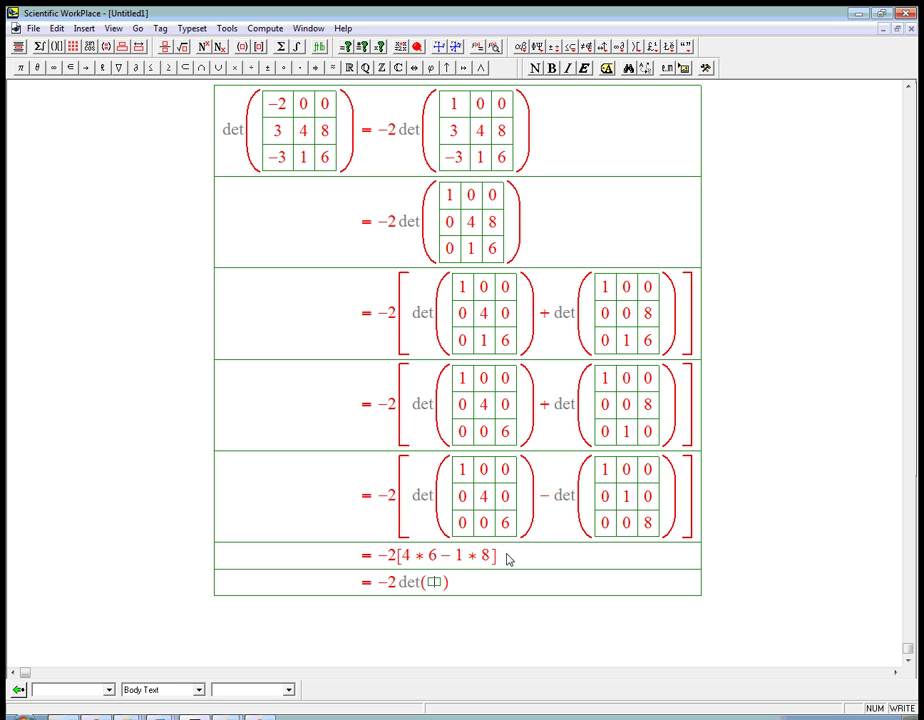
left_click(440, 497)
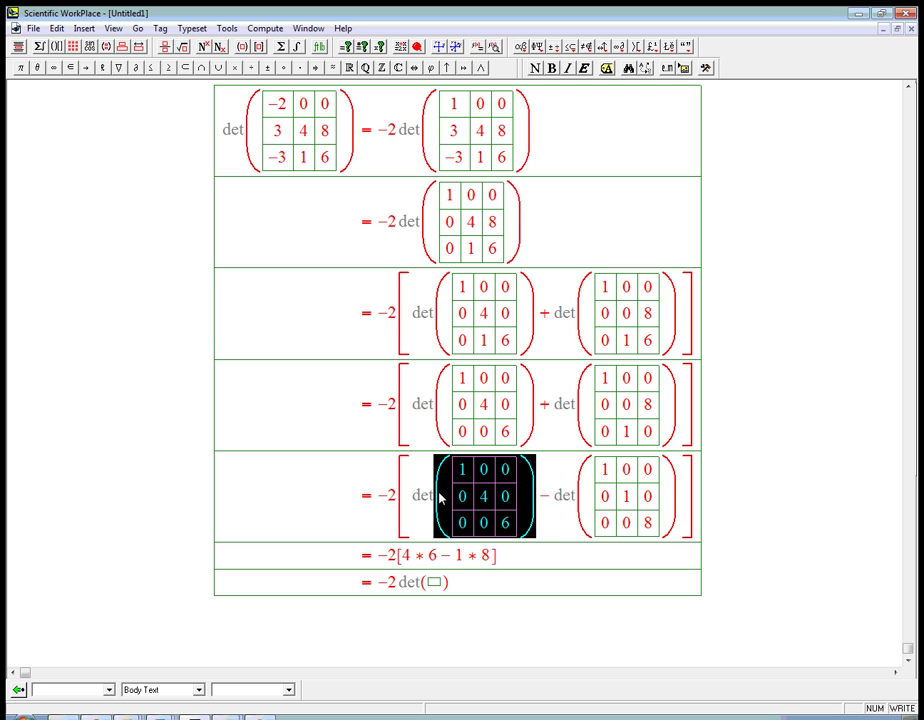
left_click(443, 585)
key("ctrl+v")
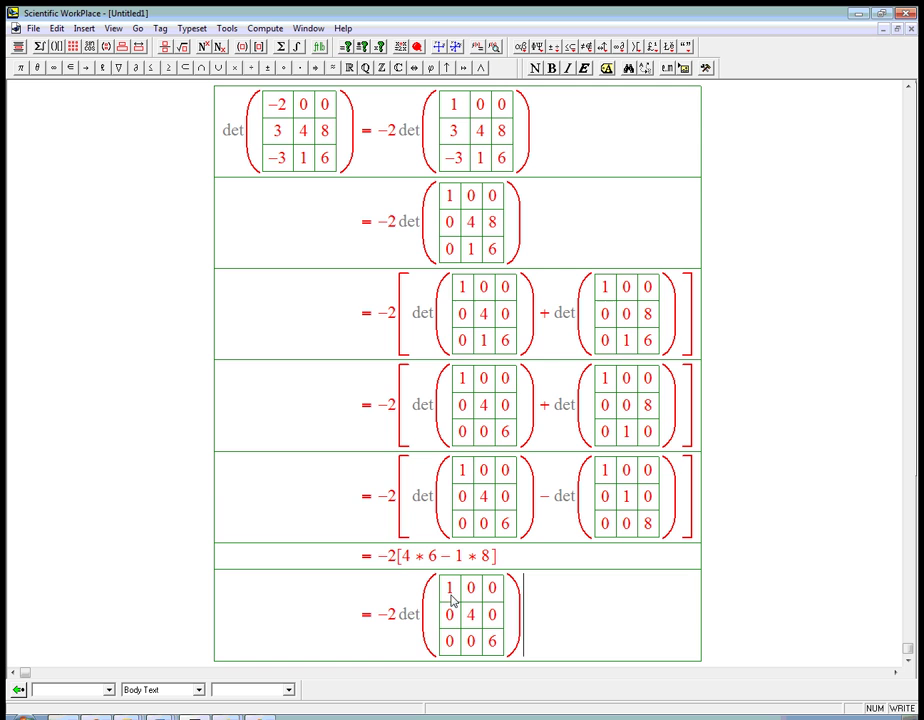
mouse_move(449, 590)
left_mouse_down()
mouse_move(492, 591)
mouse_move(447, 610)
left_mouse_up()
key("Delete")
key("Delete")
left_click(505, 614)
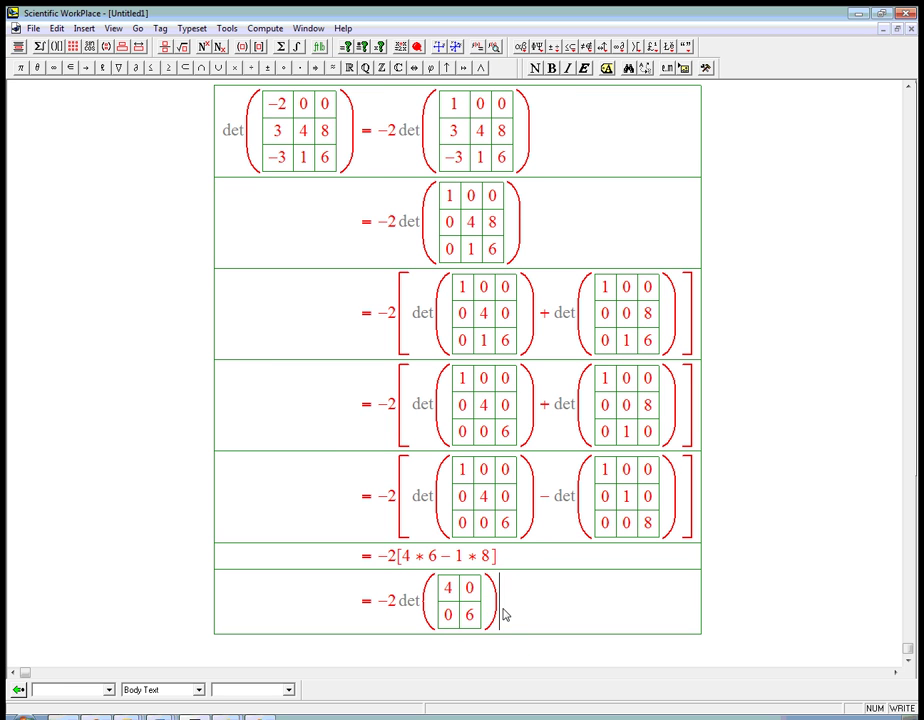
Step: Point out the second and third split determinant terms in the expansion
scroll(502, 618, "up", 5)
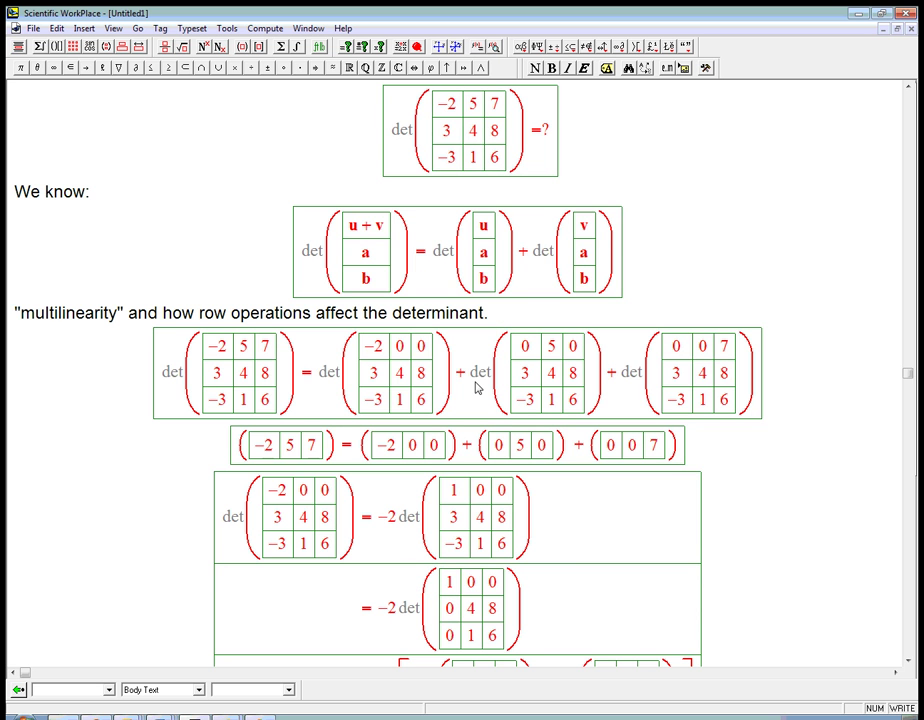
left_click_drag(477, 388, 549, 384)
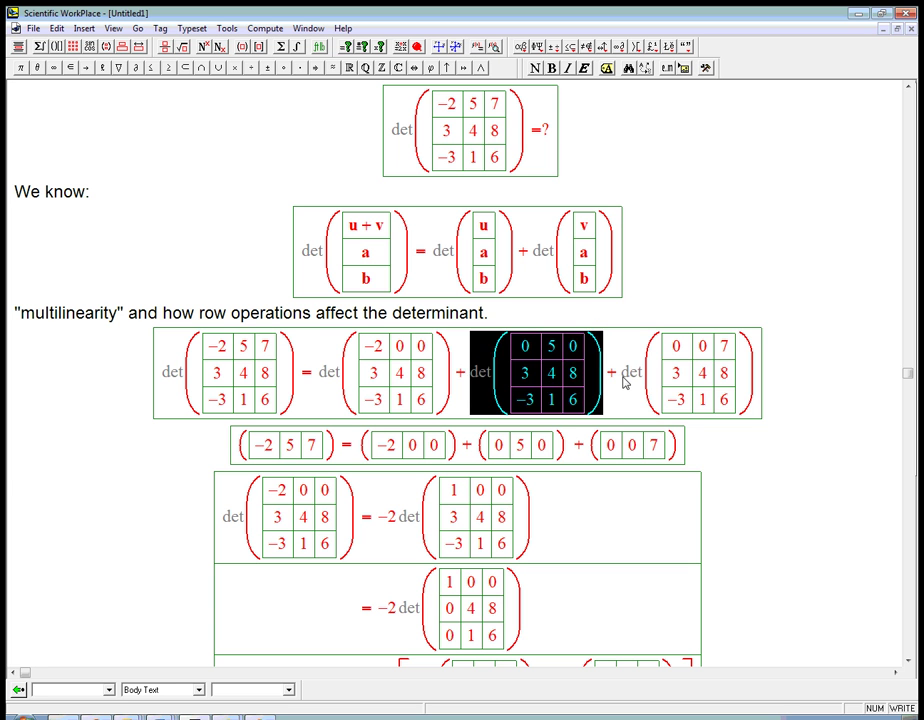
left_click_drag(623, 381, 714, 381)
left_click(556, 381)
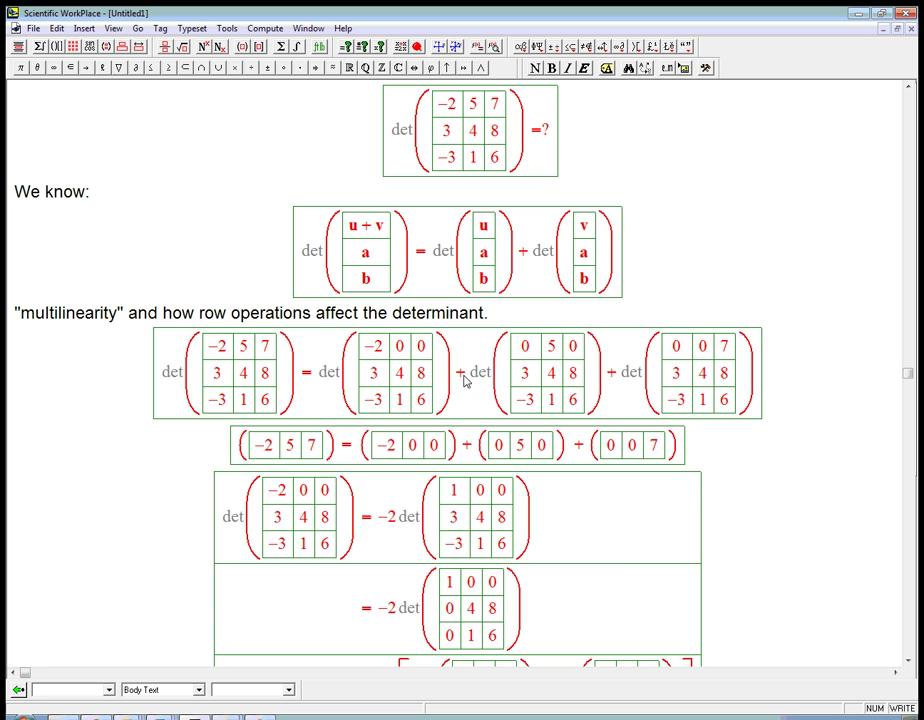
left_click_drag(466, 380, 536, 376)
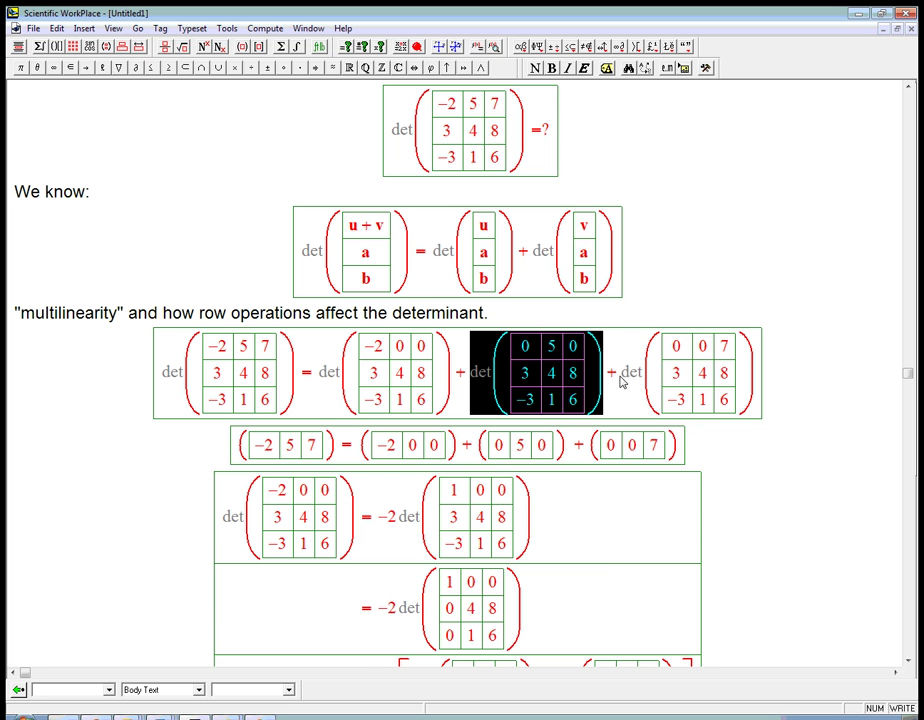
scroll(620, 381, "down", 8)
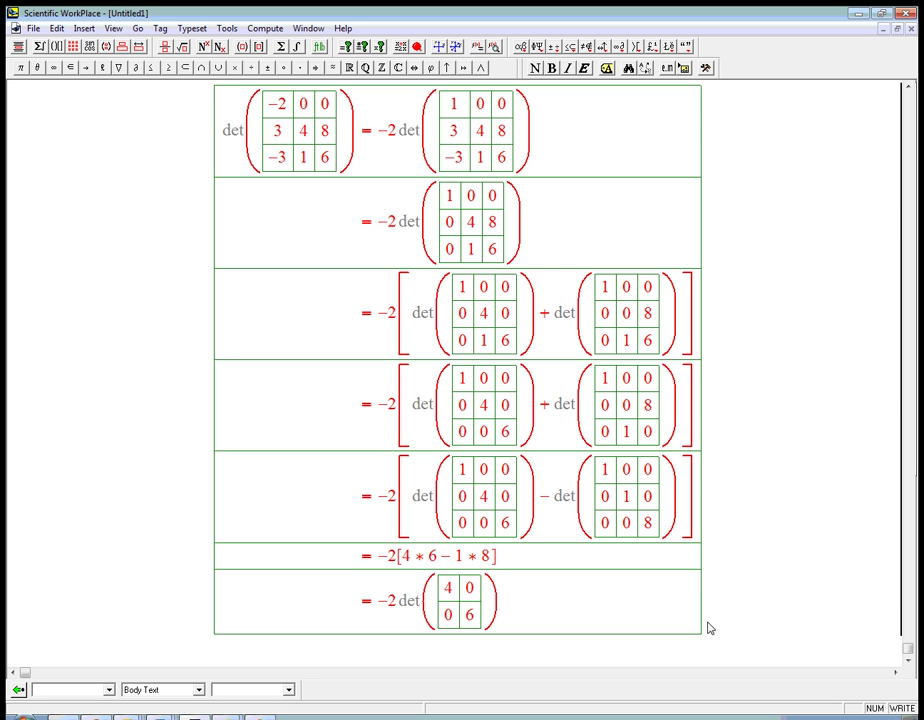
Step: Type an equals sign after det of the 0 5 0 / 3 4 8 / −3 1 6 matrix
key("d")
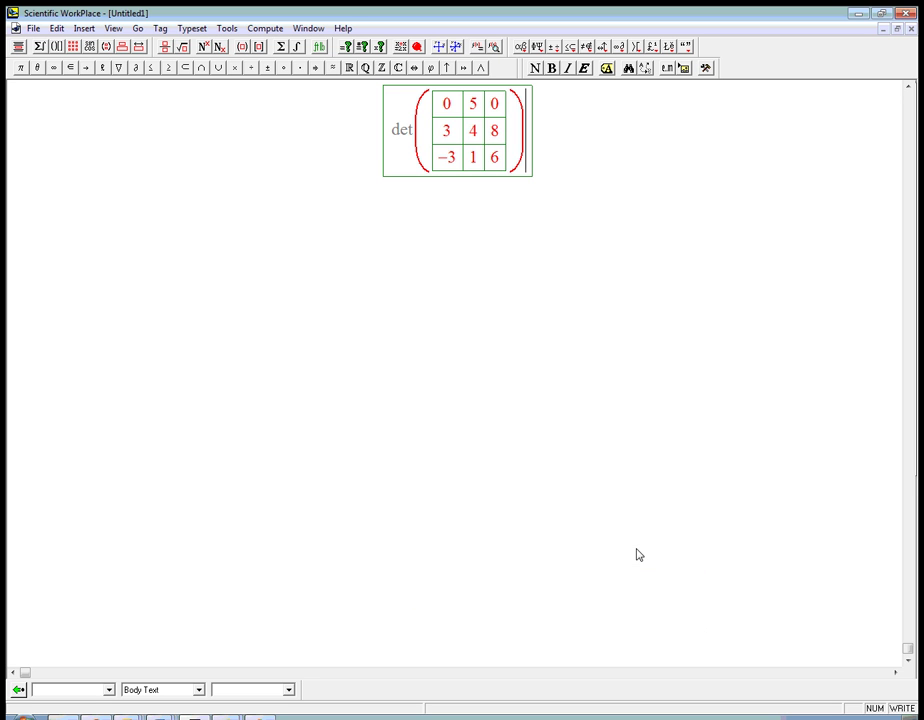
type("=")
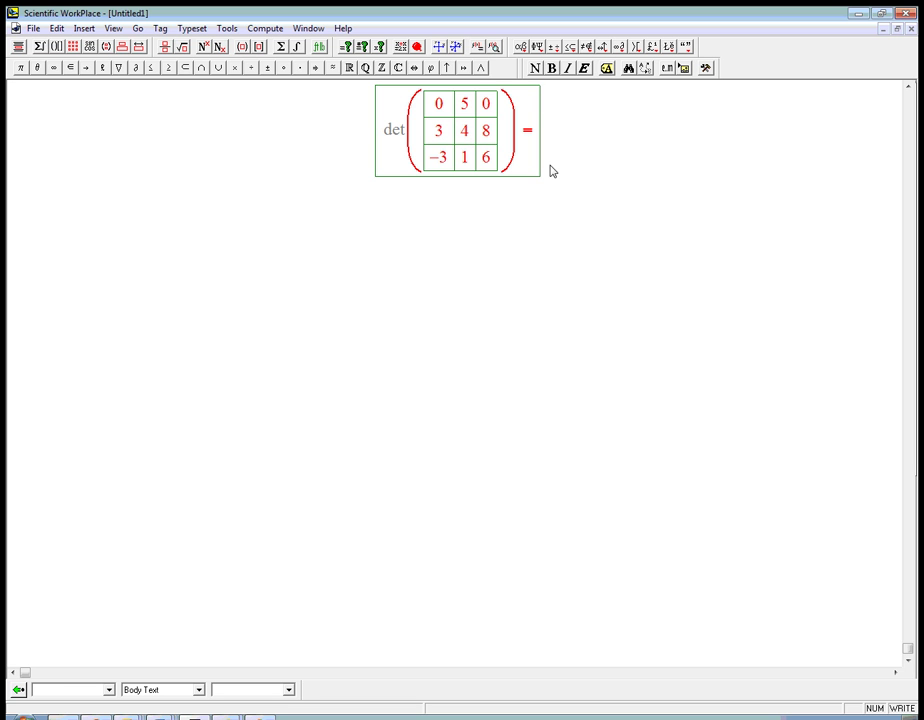
Step: Paste a copy of det and its 3×3 matrix after the equals sign
left_click_drag(386, 148, 441, 146)
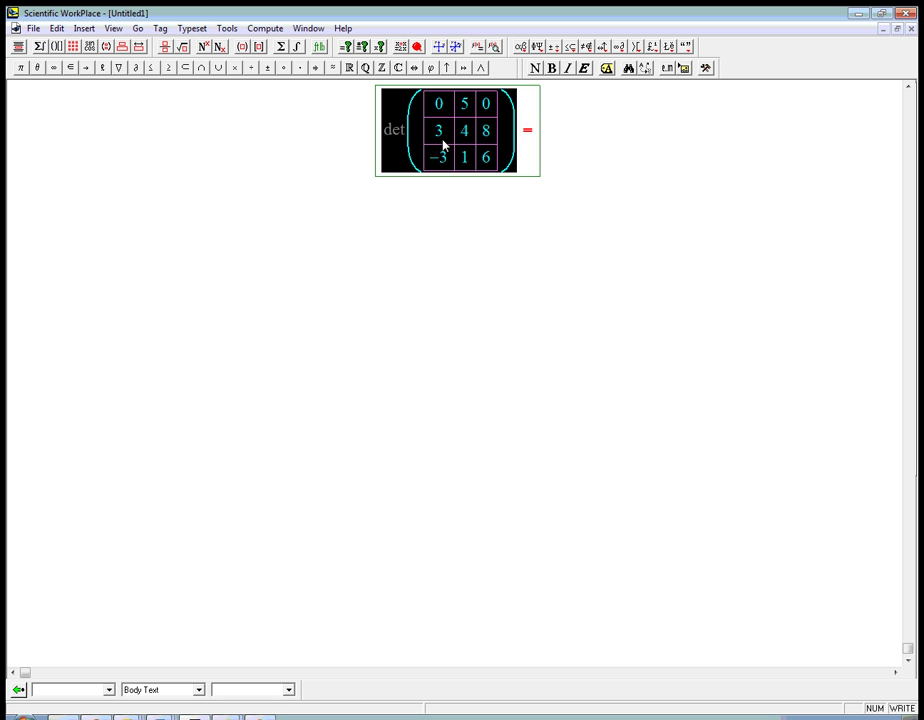
key("ctrl+c")
left_click(540, 146)
key("ctrl+v")
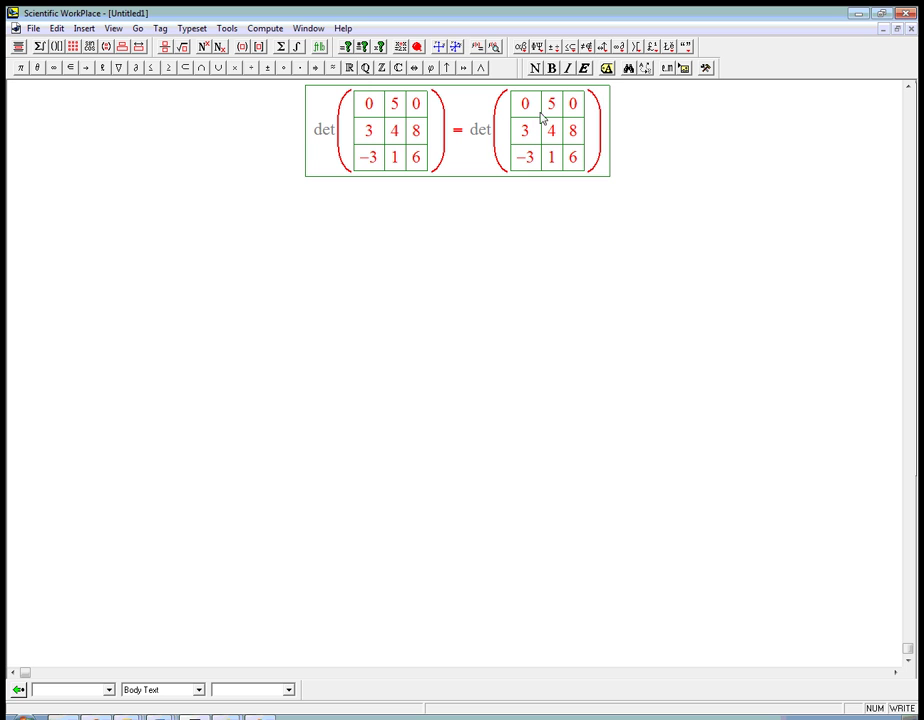
Step: Swap the first two columns of the pasted matrix, giving 5 0 0 / 4 3 8 / 1 −3 6
left_click(531, 112)
key("BackSpace")
key("Delete")
type("1")
key("Tab")
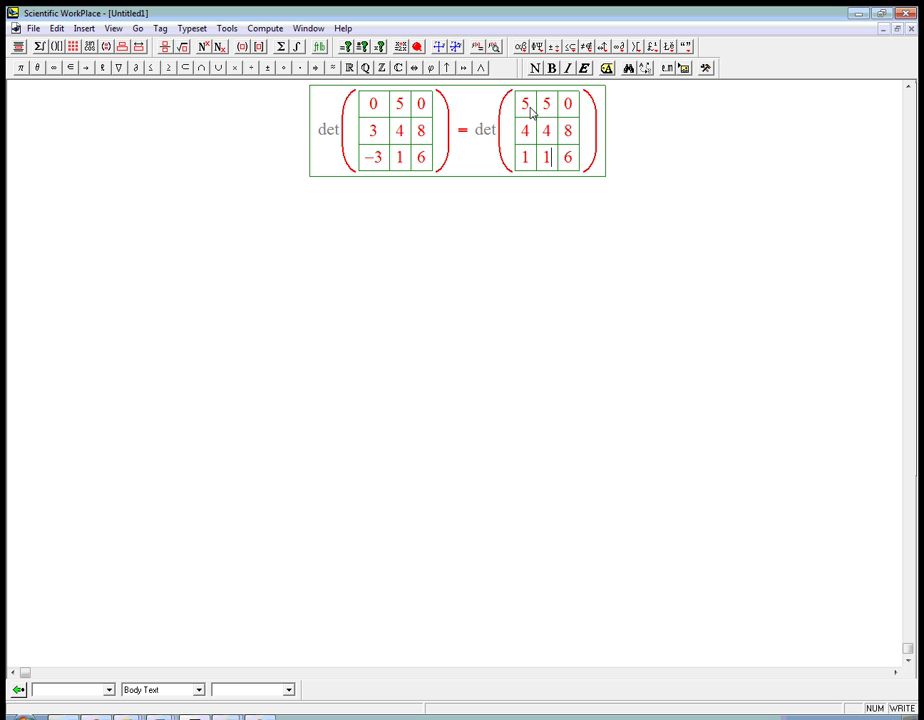
key("BackSpace")
type("3")
key("Down")
key("BackSpace")
type("-3")
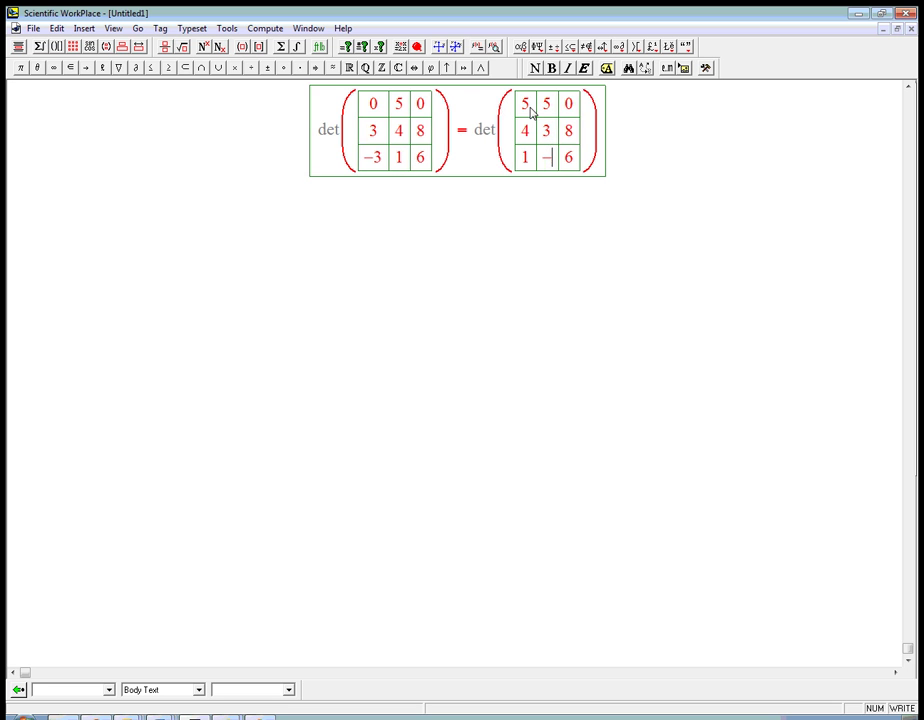
Step: Insert a minus sign before the pasted det
left_click(470, 136)
type("-")
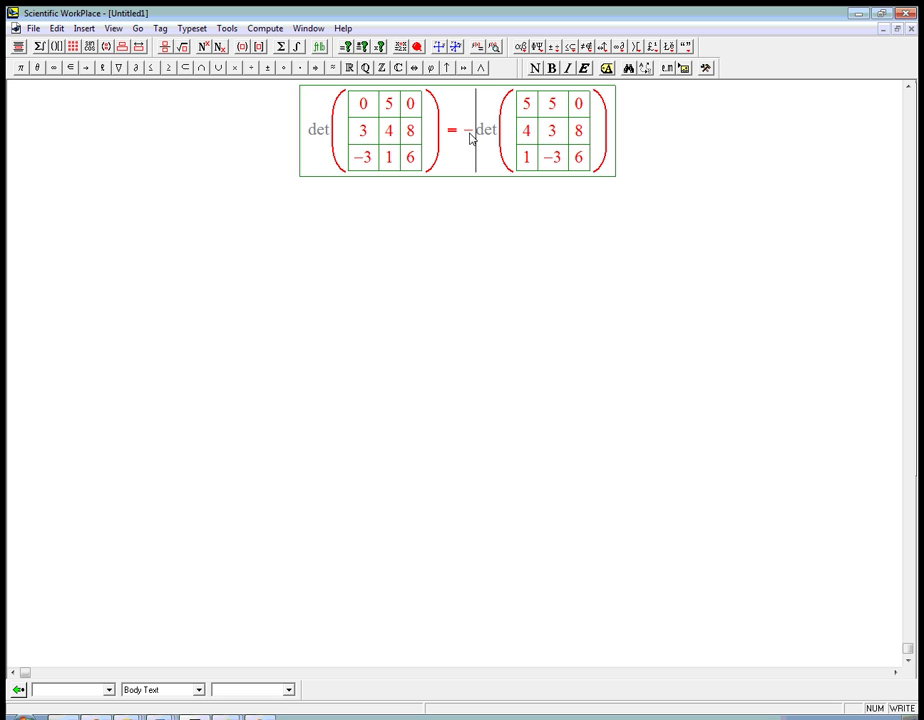
left_click(613, 158)
left_click(557, 108)
left_click(606, 166)
Step: Start a new equals line containing a copy of −det of the column-swapped matrix
key("Return")
type("=")
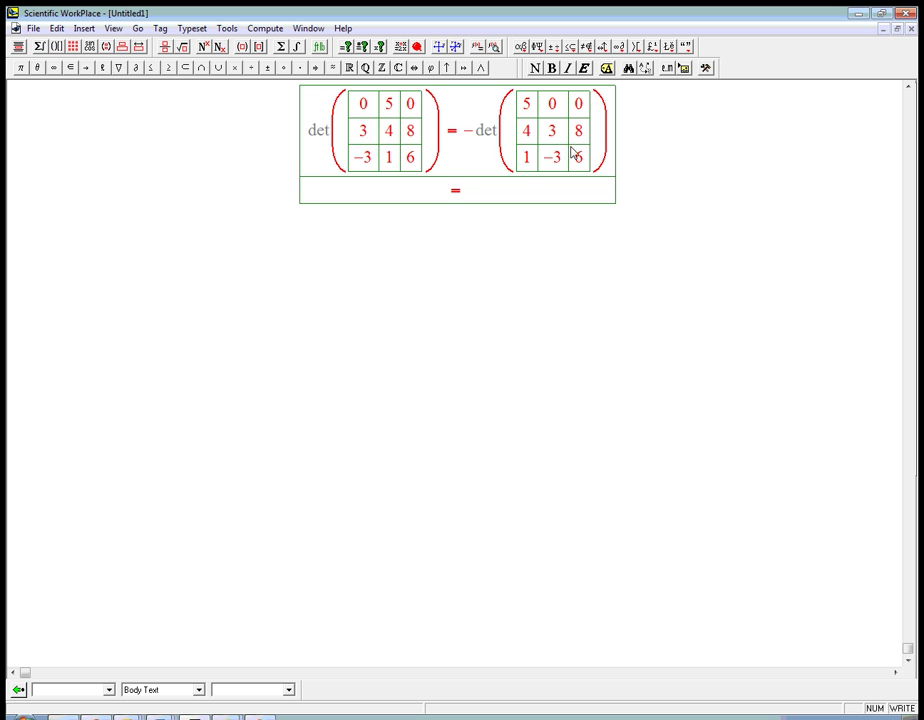
left_click_drag(468, 142, 548, 146)
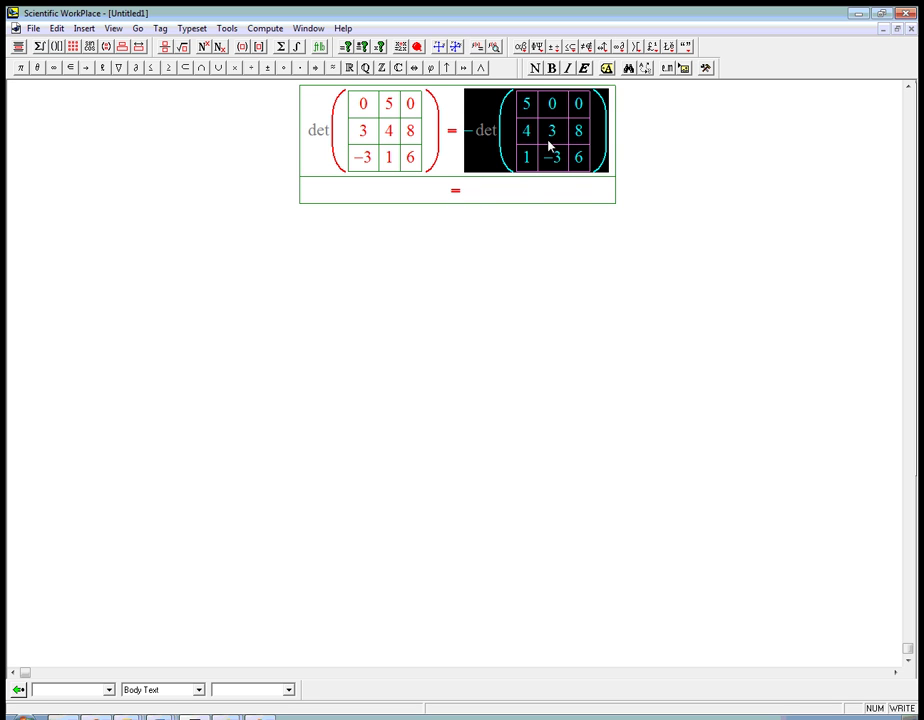
key("ctrl+c")
left_click(510, 202)
key("ctrl+v")
Step: Zero the first column and factor out 5, giving −5 det(1 0 0; 0 3 8; 0 −3 6)
left_click_drag(528, 227, 543, 230)
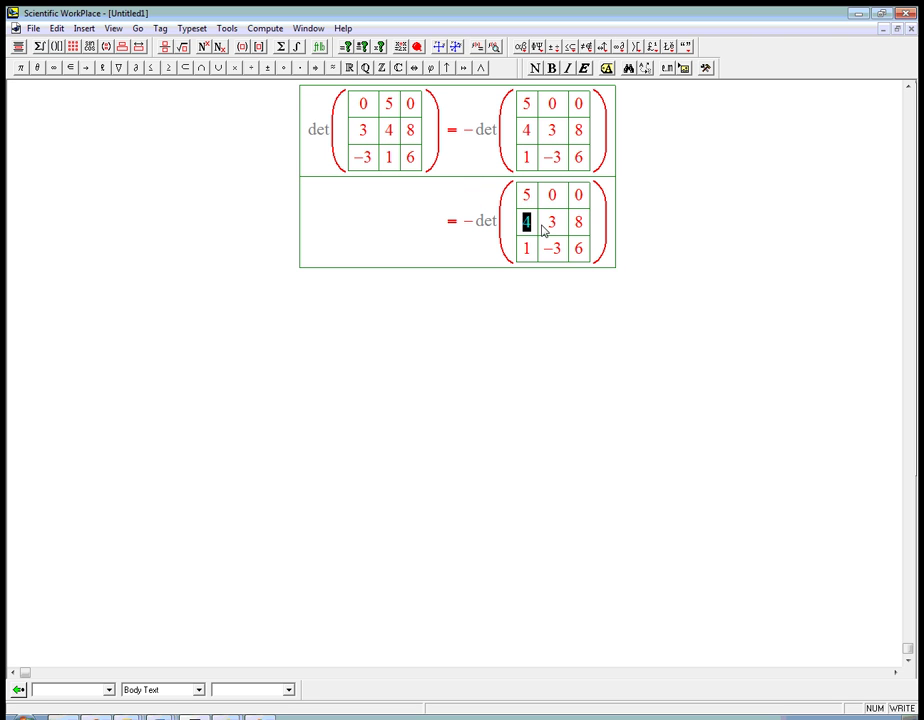
type("0")
left_click_drag(524, 208, 528, 205)
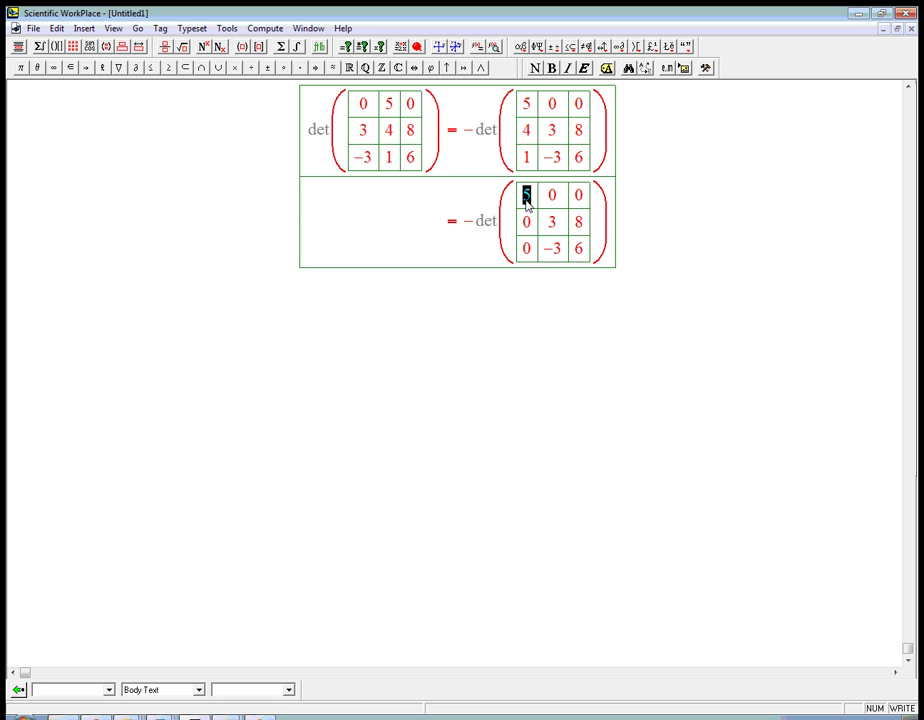
type("1")
left_click(478, 229)
type("5")
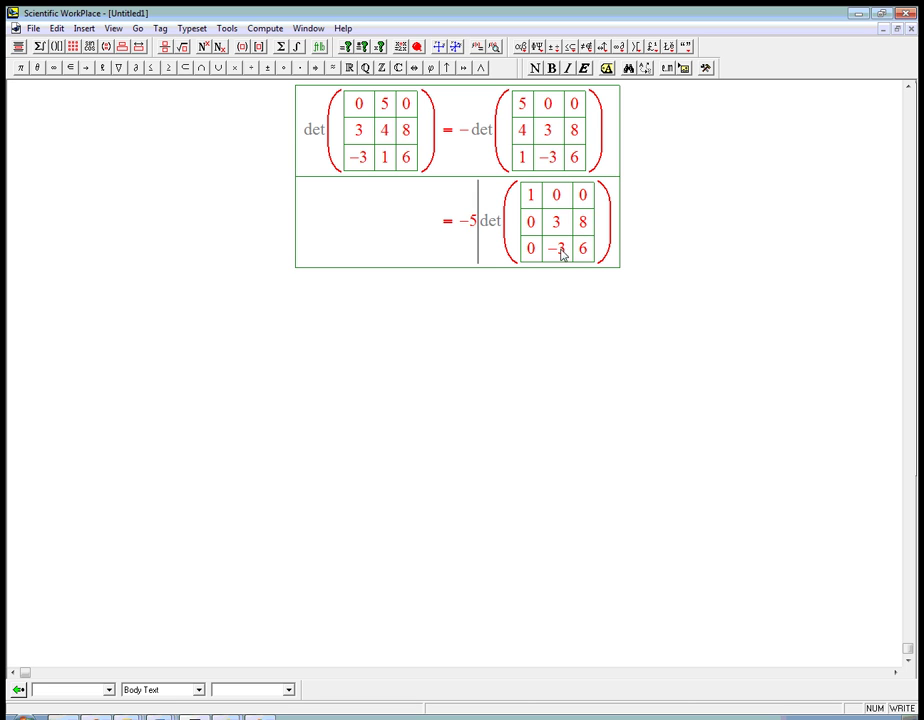
left_click_drag(553, 221, 587, 256)
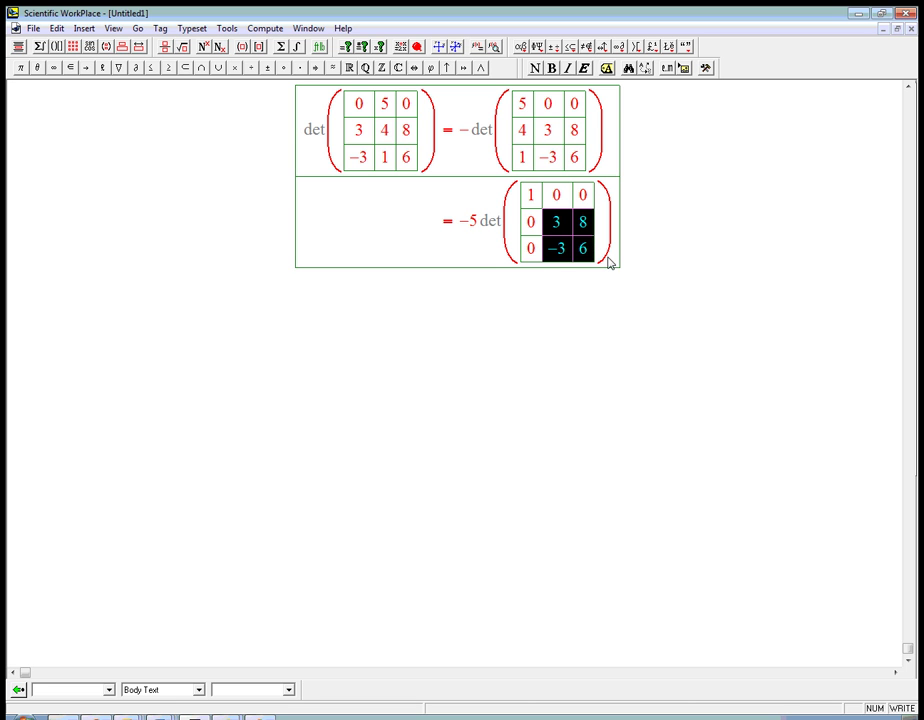
left_click(614, 260)
Step: Add a line −5 det(3 8; −3 6) by removing the first row and column, then type 'Total'
key("Return")
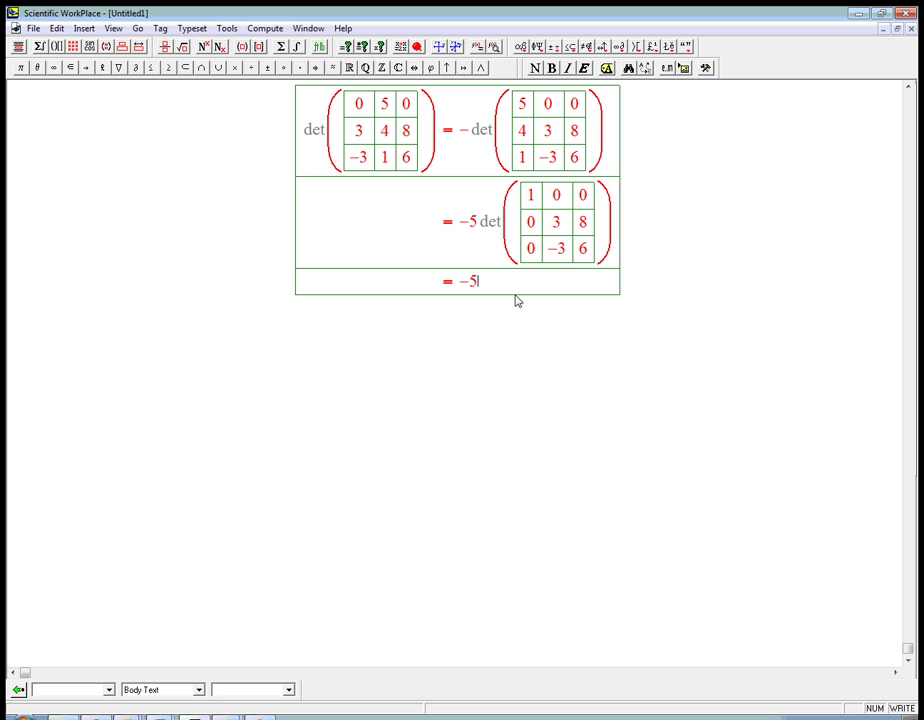
type("det")
left_click(508, 236)
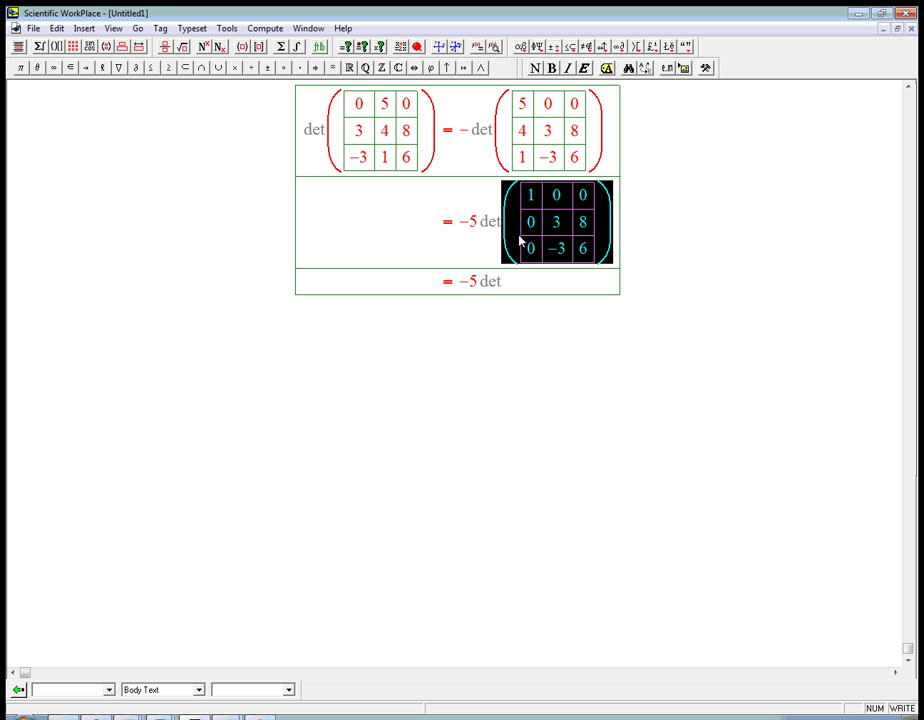
key("ctrl+c")
left_click(514, 290)
key("ctrl+v")
left_click_drag(522, 288, 531, 314)
key("Delete")
key("Delete")
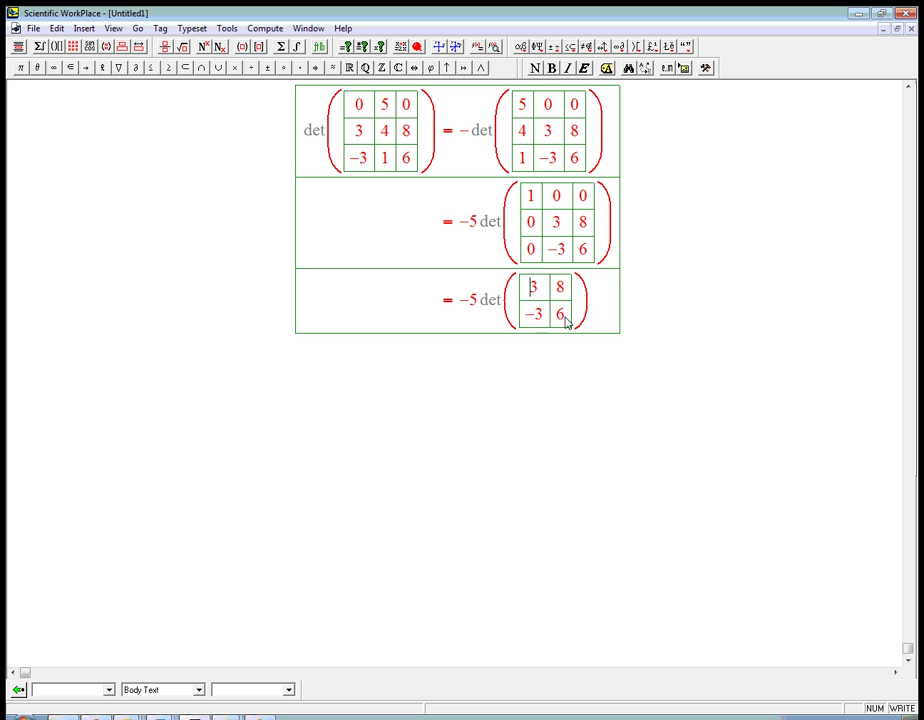
key("ctrl+a")
key("Delete")
type("Total")
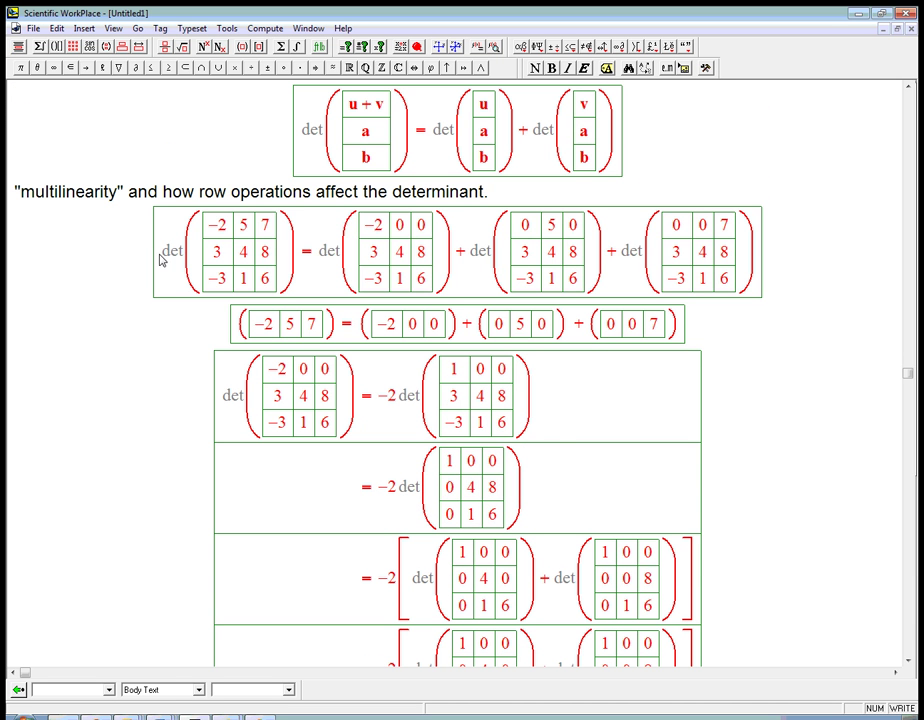
Step: Paste the three-term split equation into the Total display and start a new line
left_click_drag(160, 258, 706, 254)
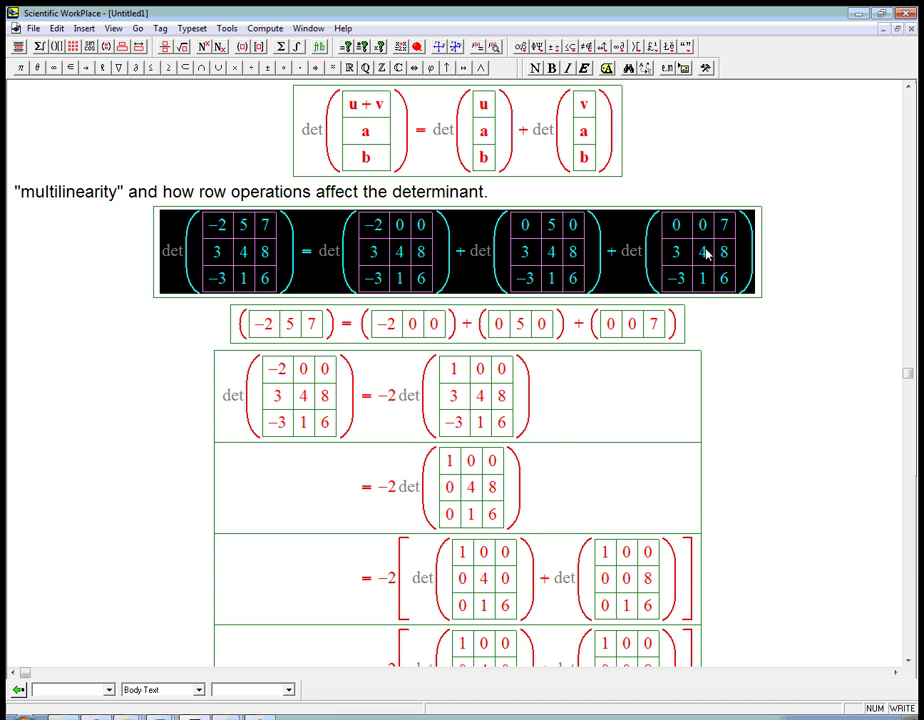
key("ctrl+End")
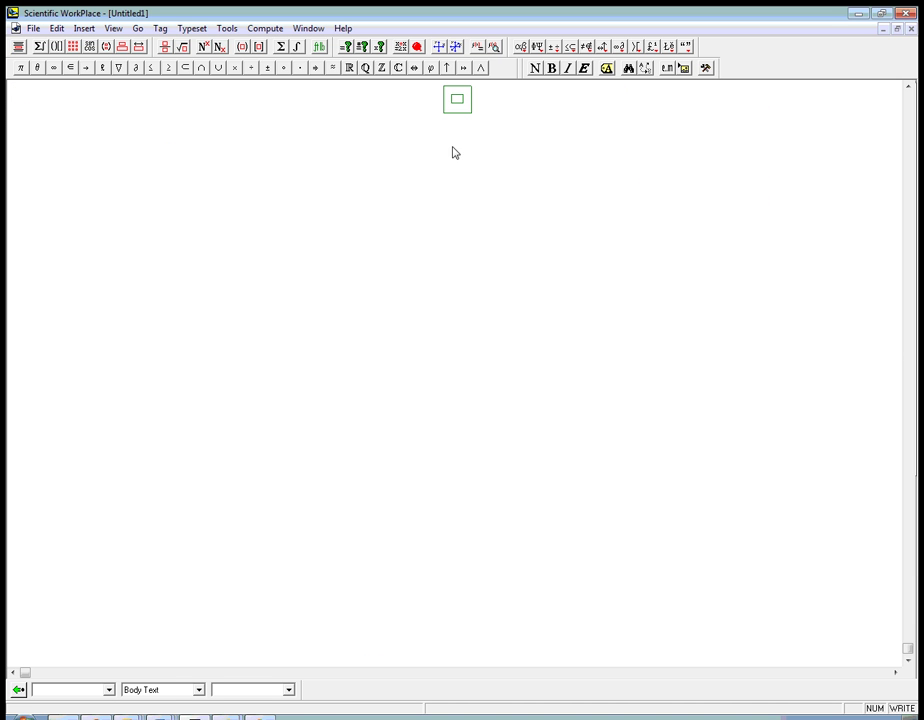
key("ctrl+v")
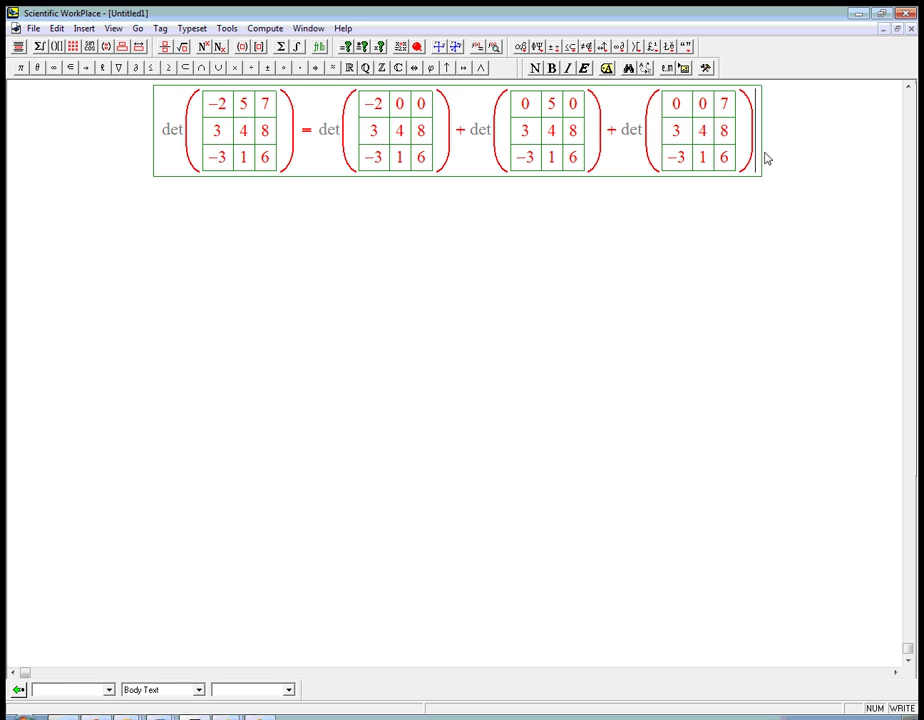
key("Return")
Step: Write = −2 det(4 8; 1 6) − 5 det, reducing the pasted matrix to its minor
type("=")
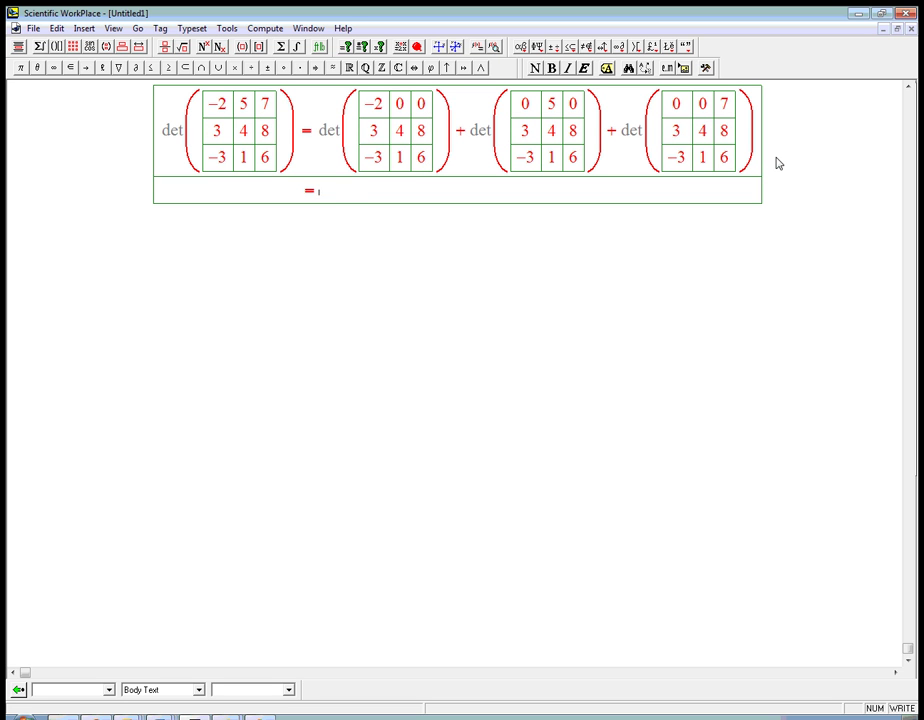
type("-2det")
key("ctrl+9")
left_click_drag(348, 128, 368, 131)
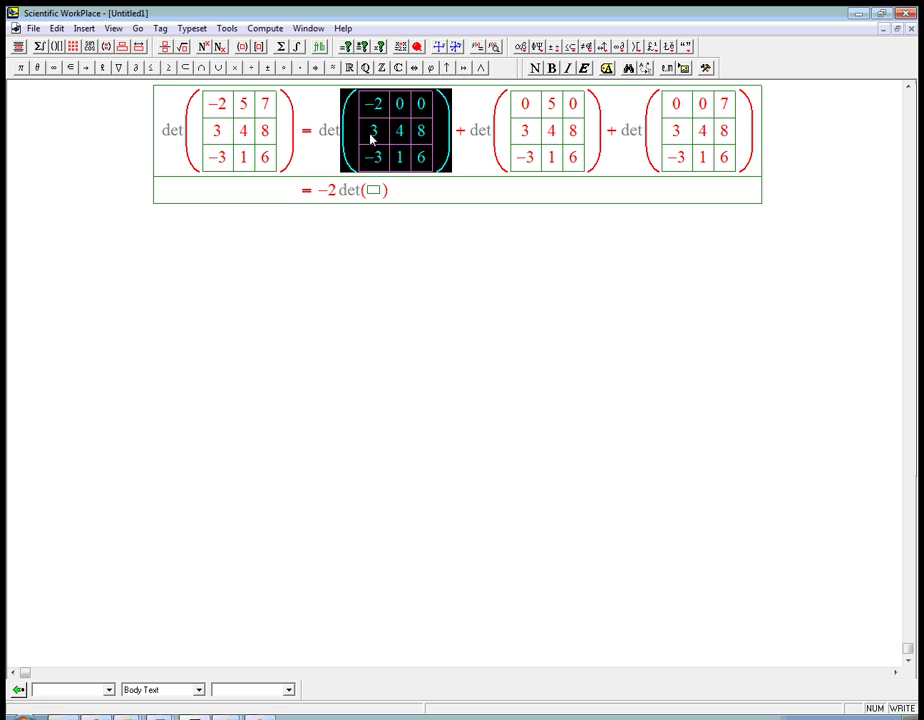
left_click(377, 194)
key("ctrl+v")
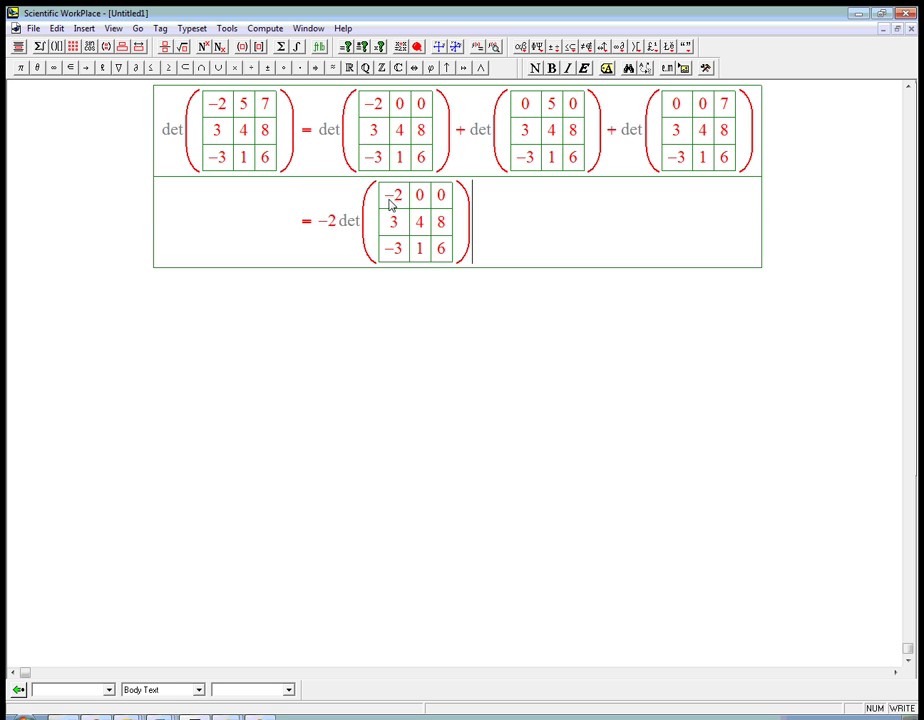
mouse_move(389, 202)
left_mouse_down()
mouse_move(436, 203)
mouse_move(396, 220)
left_mouse_up()
key("Delete")
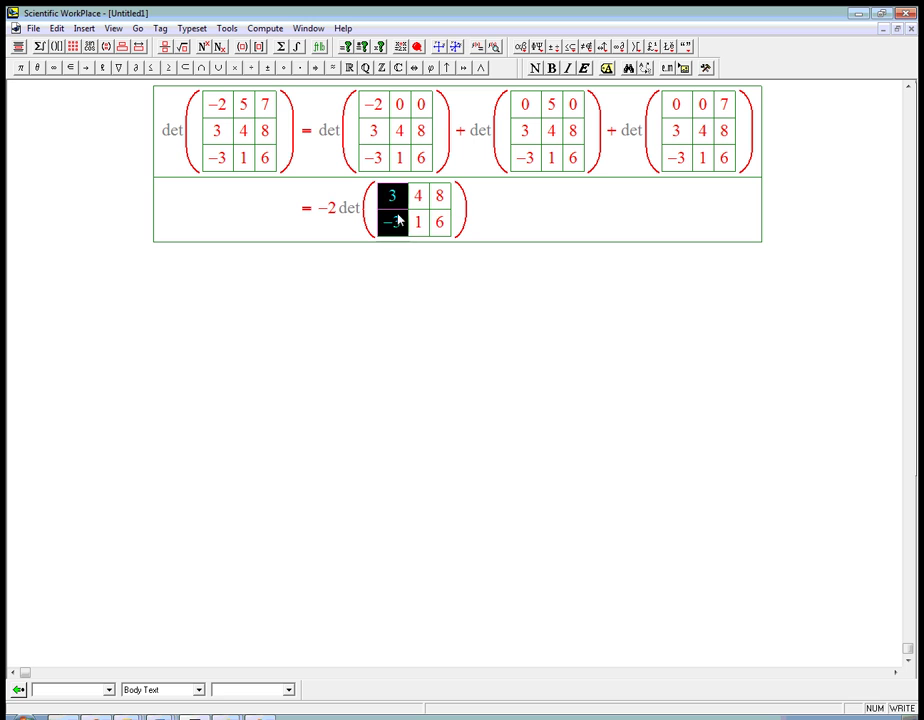
key("Delete")
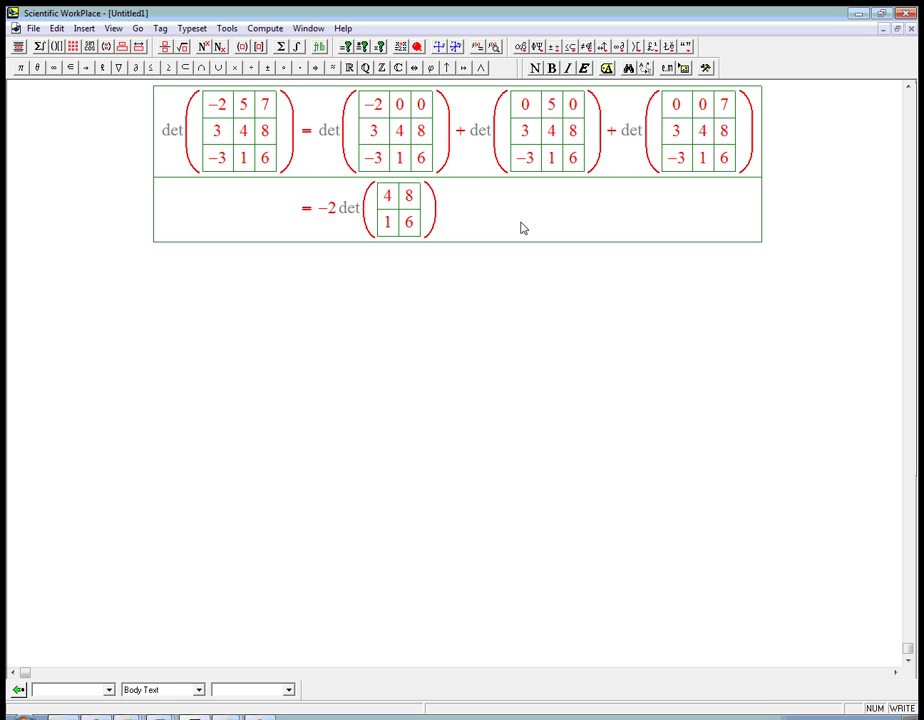
type("- ")
type("5 ")
type("det")
Step: Paste the second term's matrix after − 5 det and reduce it to the minor (3 8; −3 6)
left_click(500, 137)
key("ctrl+c")
left_click(489, 210)
key("ctrl+v")
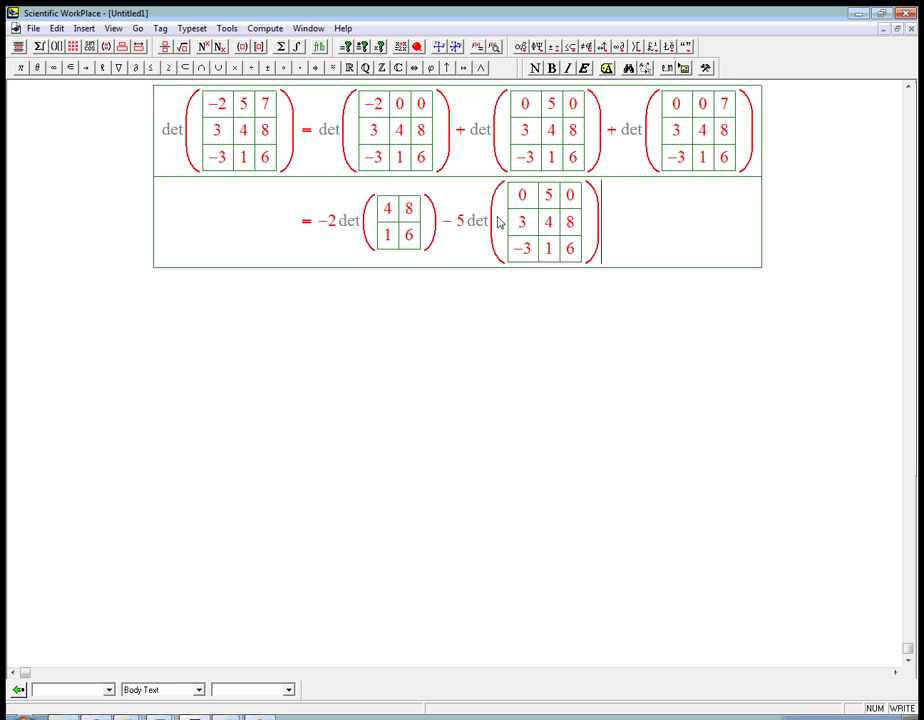
left_click_drag(545, 198, 550, 245)
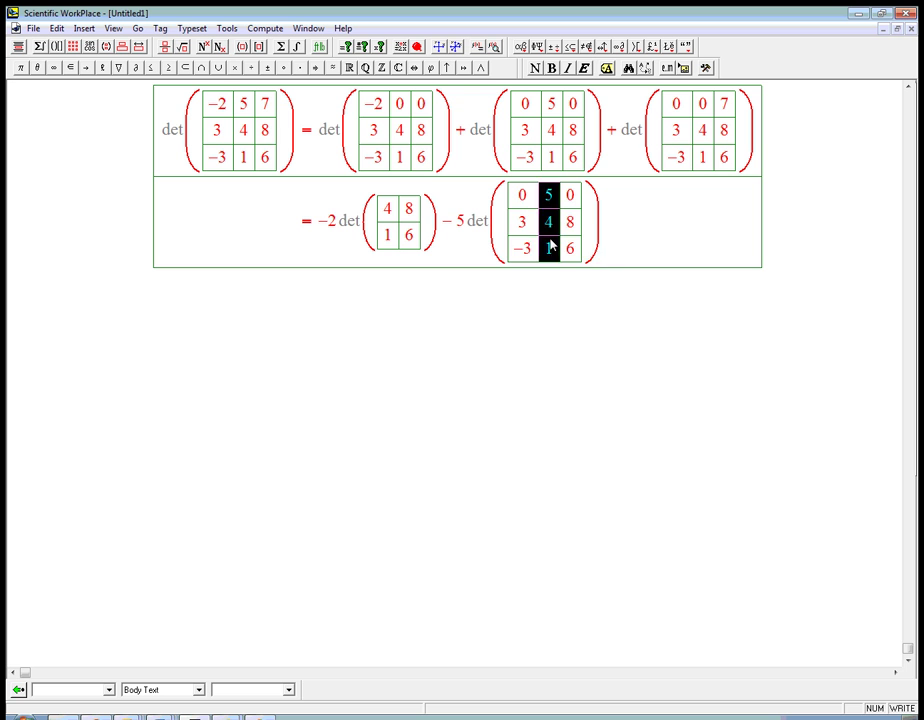
key("Delete")
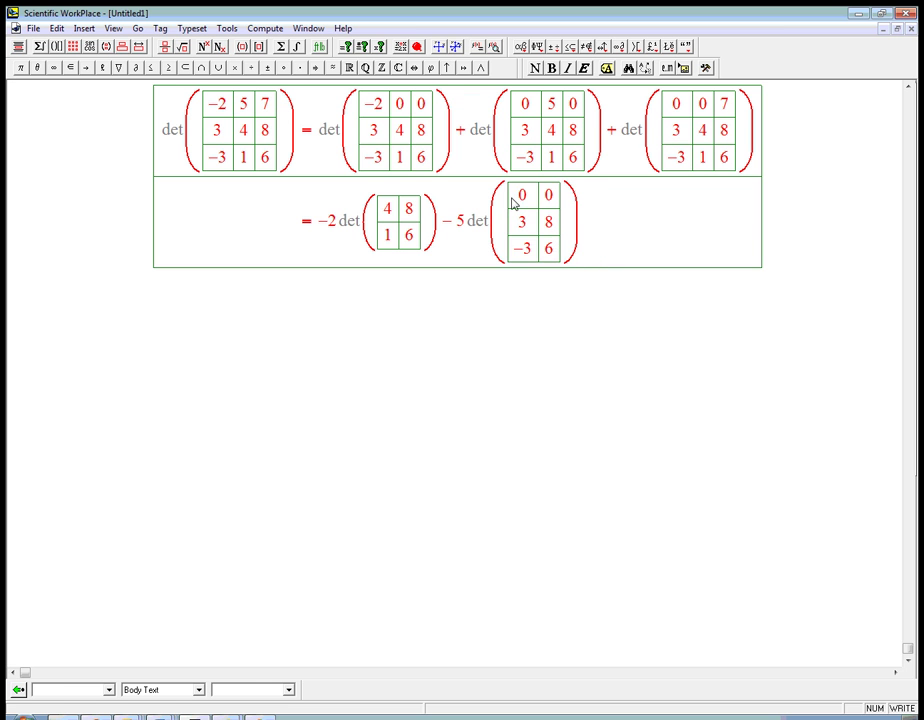
left_click_drag(513, 203, 553, 200)
key("Delete")
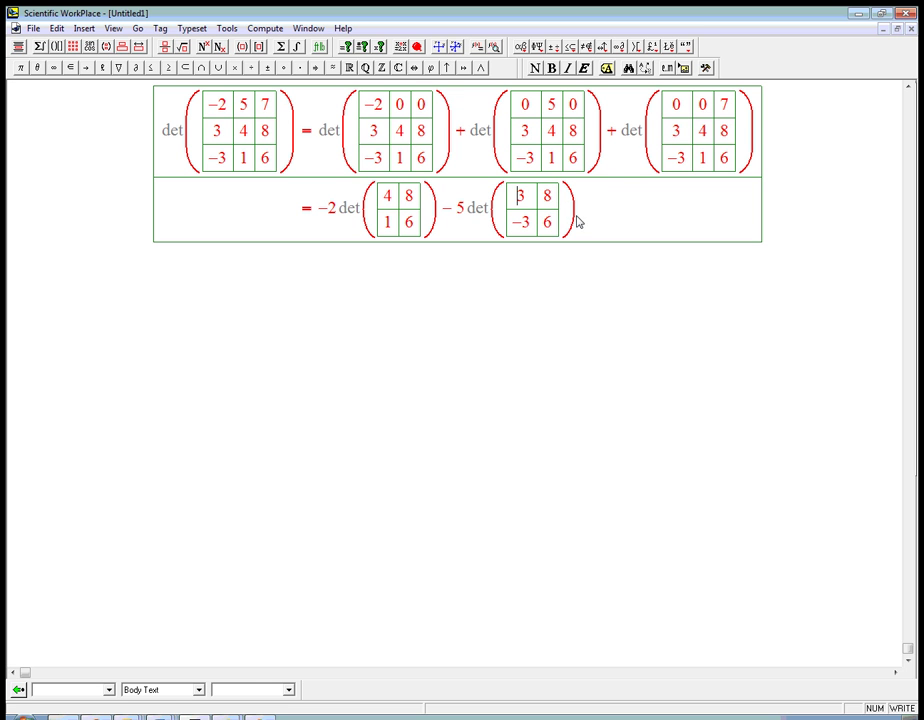
left_click(584, 221)
Step: Add + 7 det(3 4; −3 1) from the 0 0 7 matrix minus its top row and right column
type("+det")
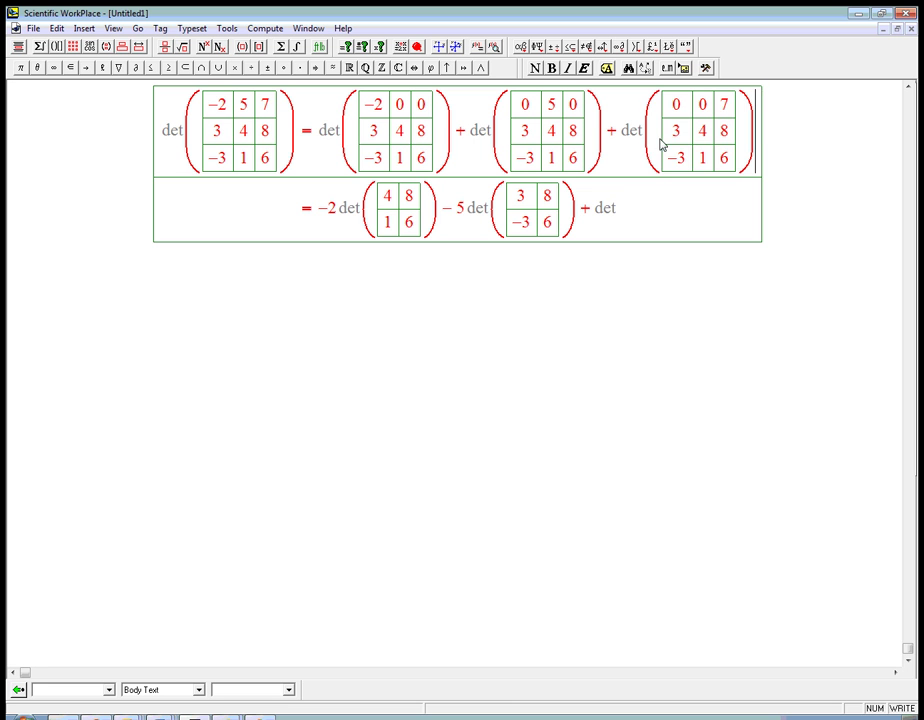
left_click_drag(656, 147, 664, 146)
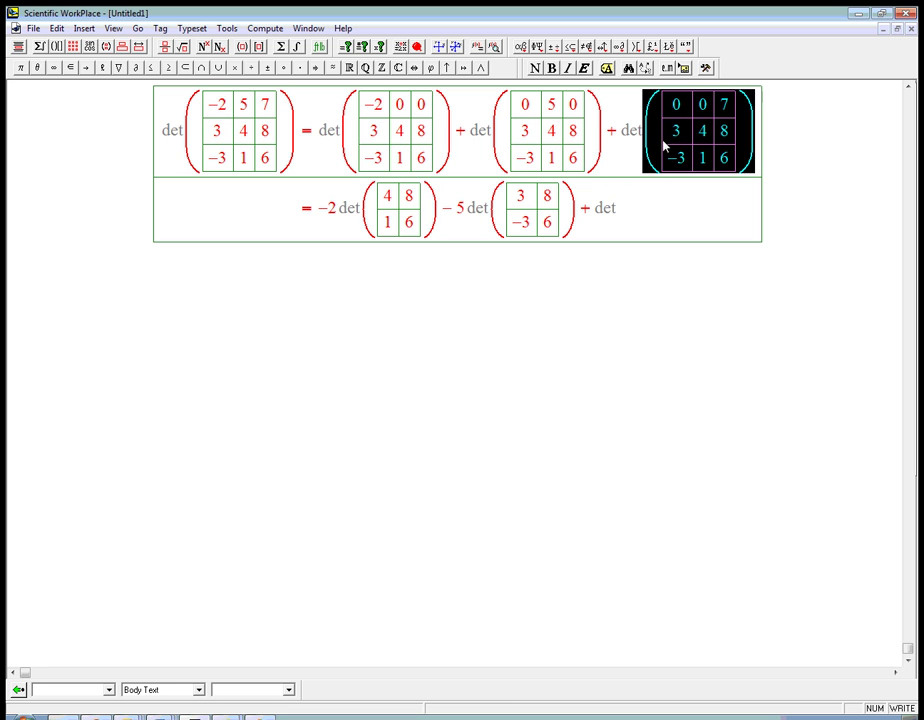
left_click(617, 212)
key("ctrl+v")
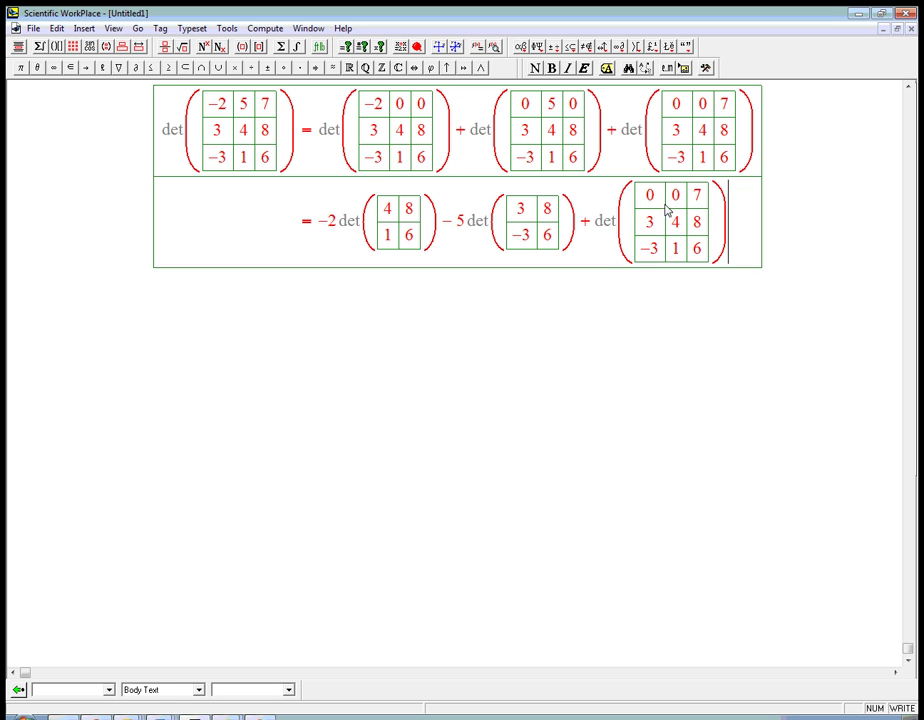
left_click_drag(645, 200, 699, 198)
left_click(597, 226)
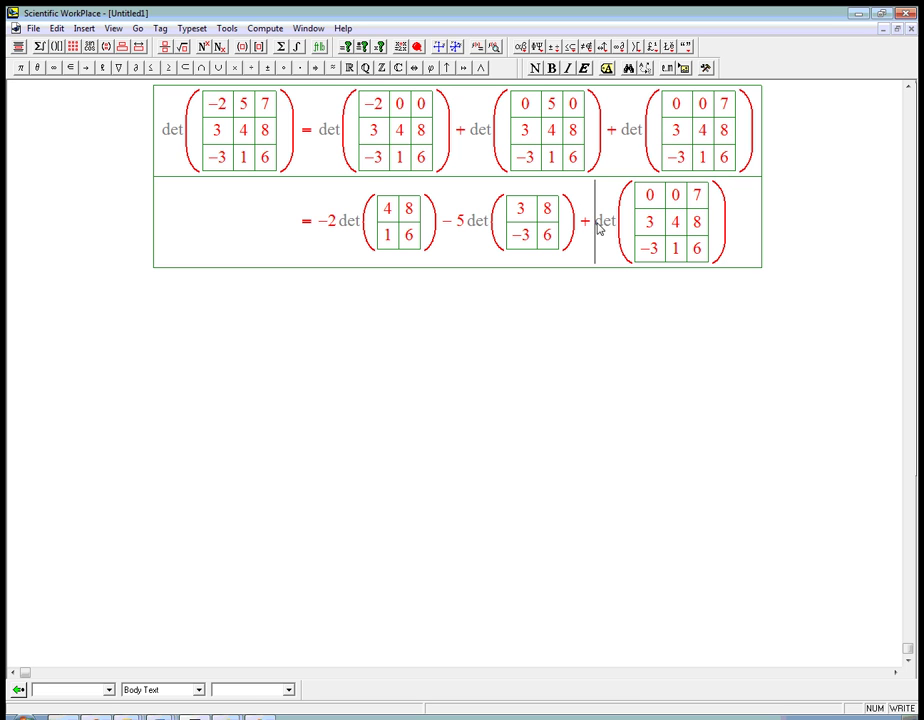
type("7")
left_click_drag(660, 200, 709, 225)
key("Delete")
double_click(657, 197)
key("Delete")
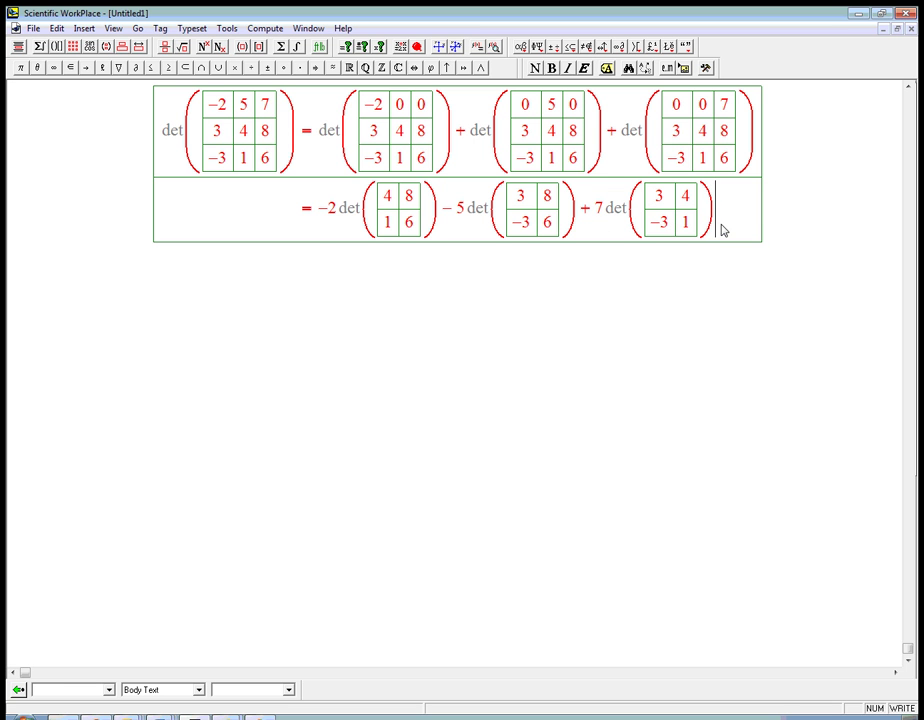
Step: Add a row = −2(24 − 8) − 5(18 + 24) + 7(3 + 12) evaluating the minors
key("Return")
type("=")
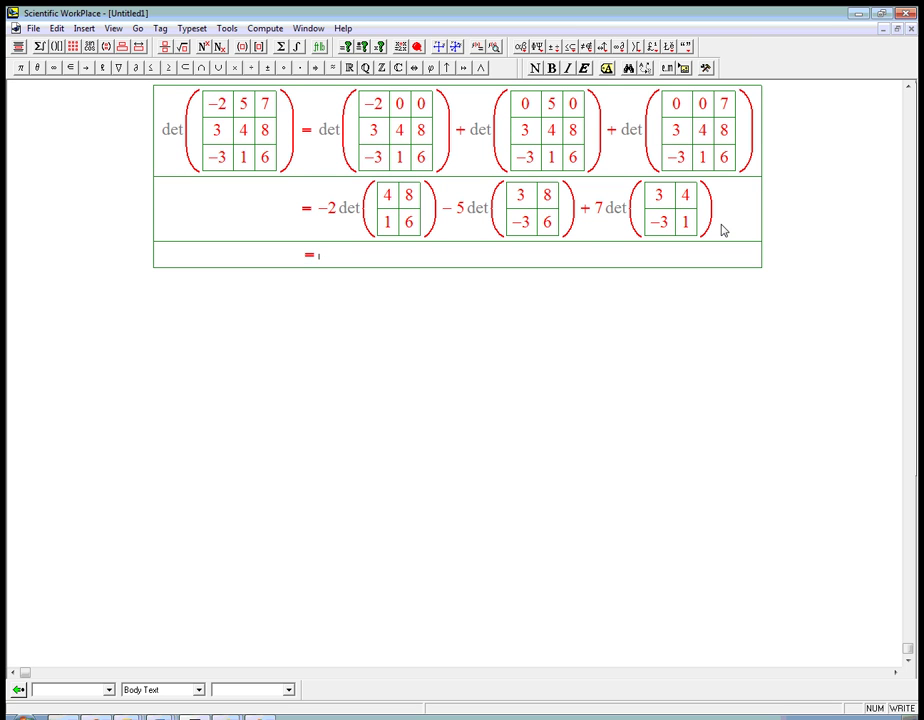
left_click(337, 213)
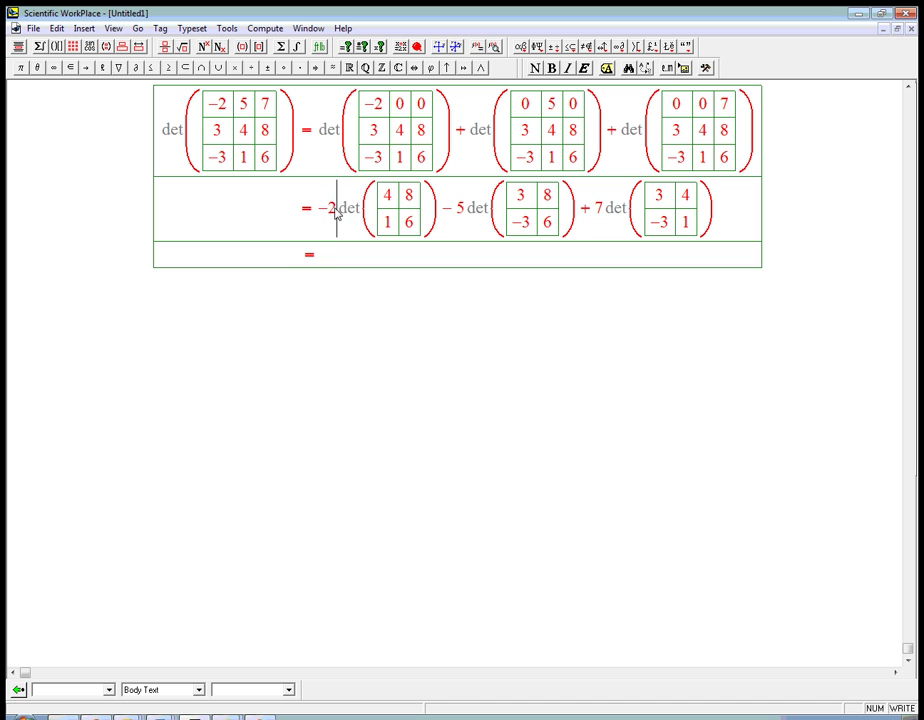
left_click(466, 213)
left_click(603, 212)
left_click(447, 212)
left_click(453, 212)
left_click(384, 264)
type("-2")
type("(")
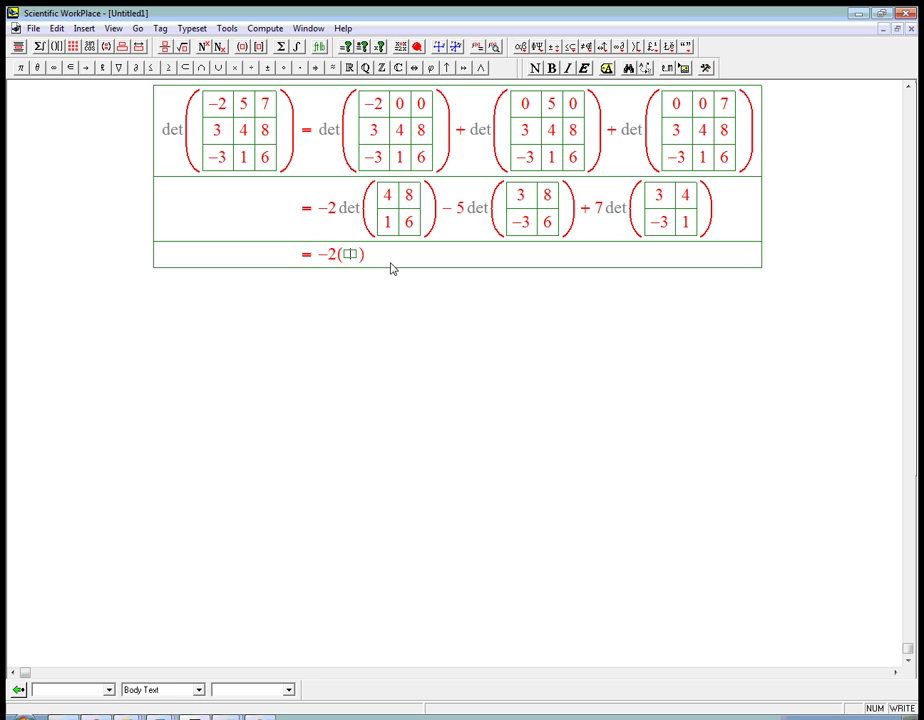
type("24-8")
key("Right")
type("-5(")
type("18+24")
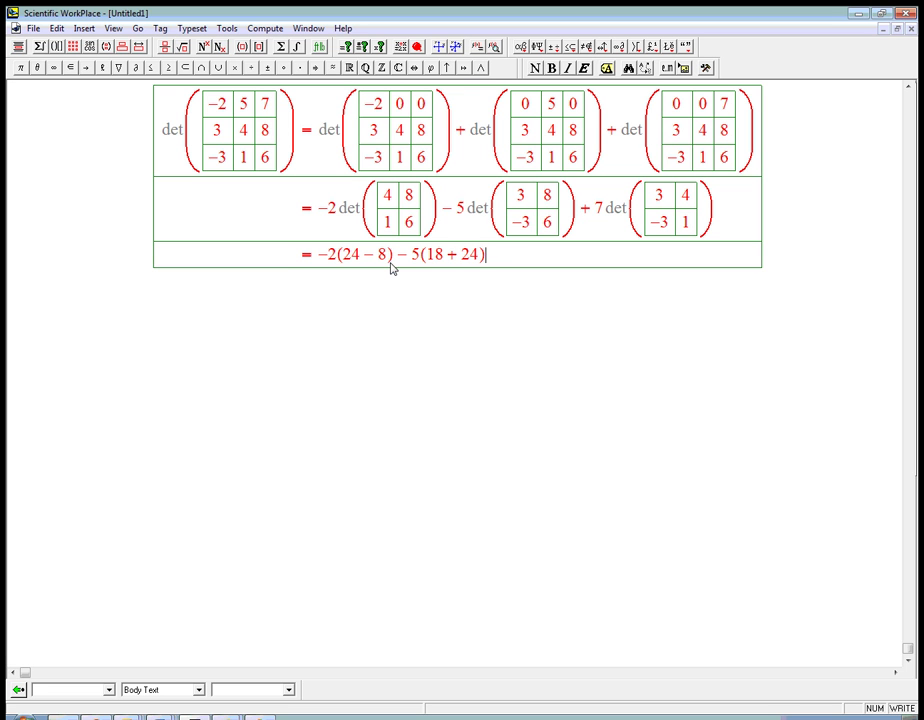
type("+7(")
type("3+12")
left_click(577, 264)
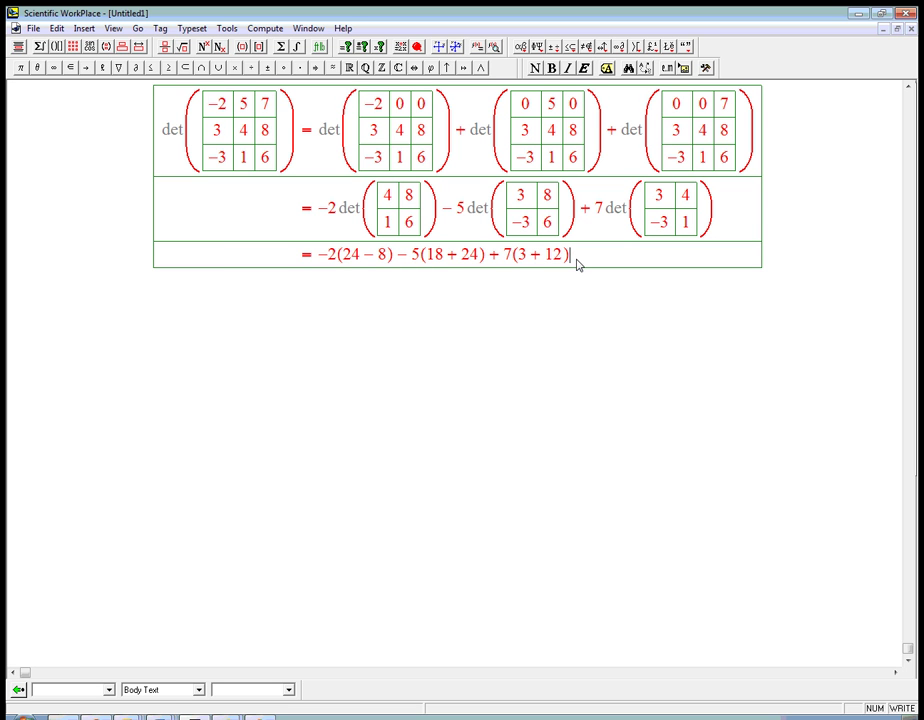
Step: Add rows = −32 − 210 + 105 and the final result = −137
key("Return")
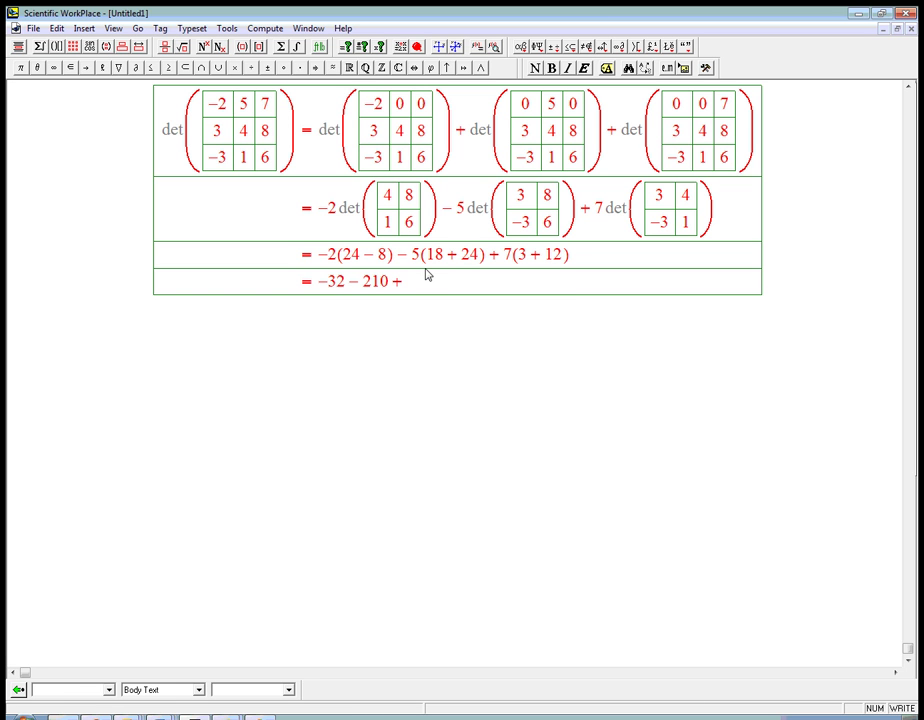
type("105")
key("Return")
type("=")
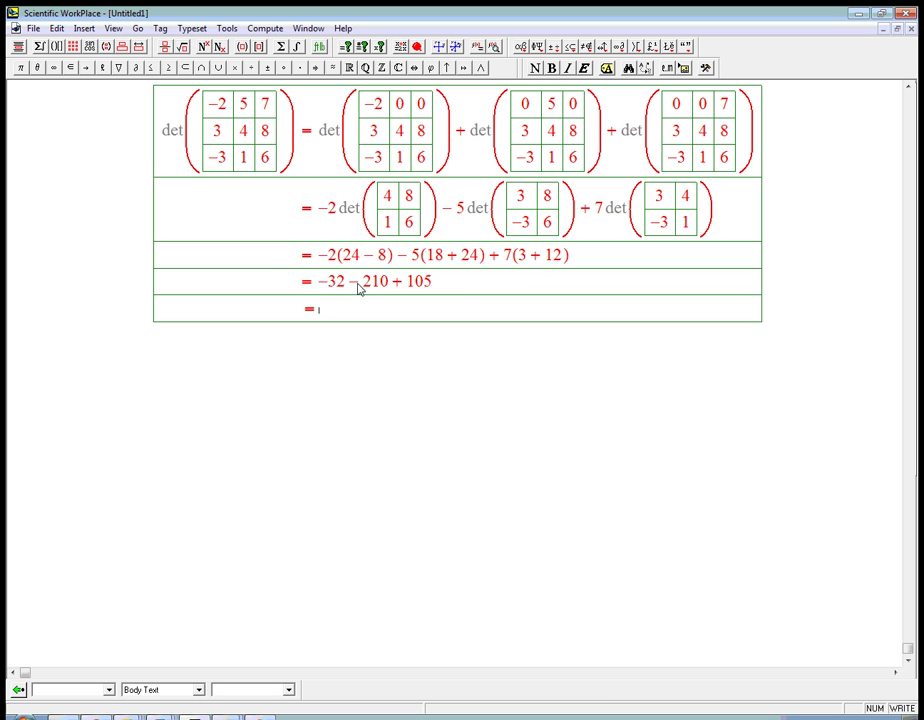
type("-13")
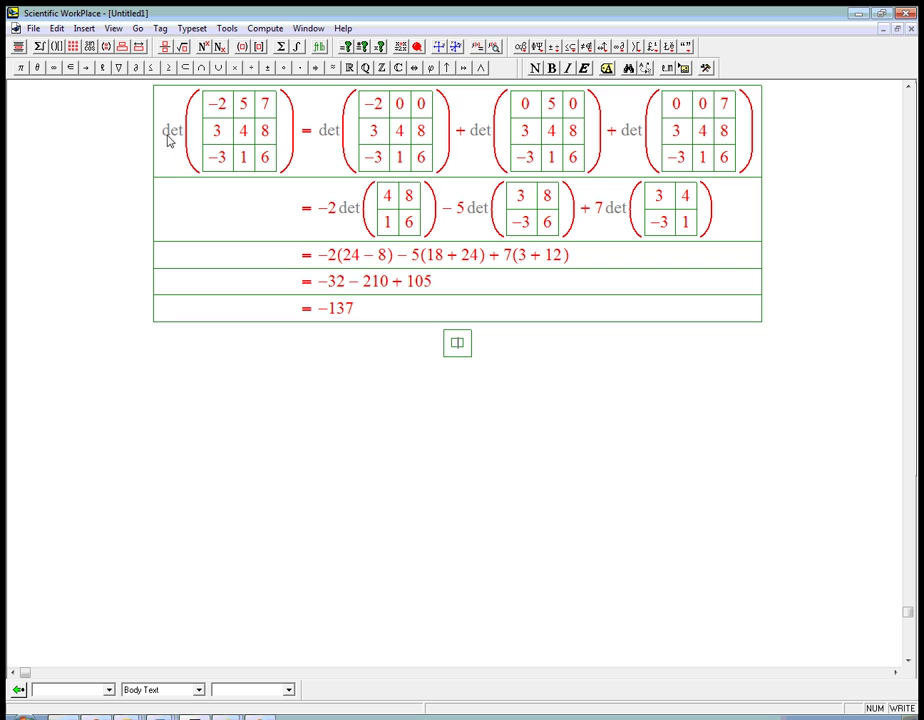
Step: Drag a copy of det of the original 3×3 matrix below −137 and add an empty math box beneath
left_click_drag(169, 140, 203, 140)
left_click_drag(450, 348, 452, 350)
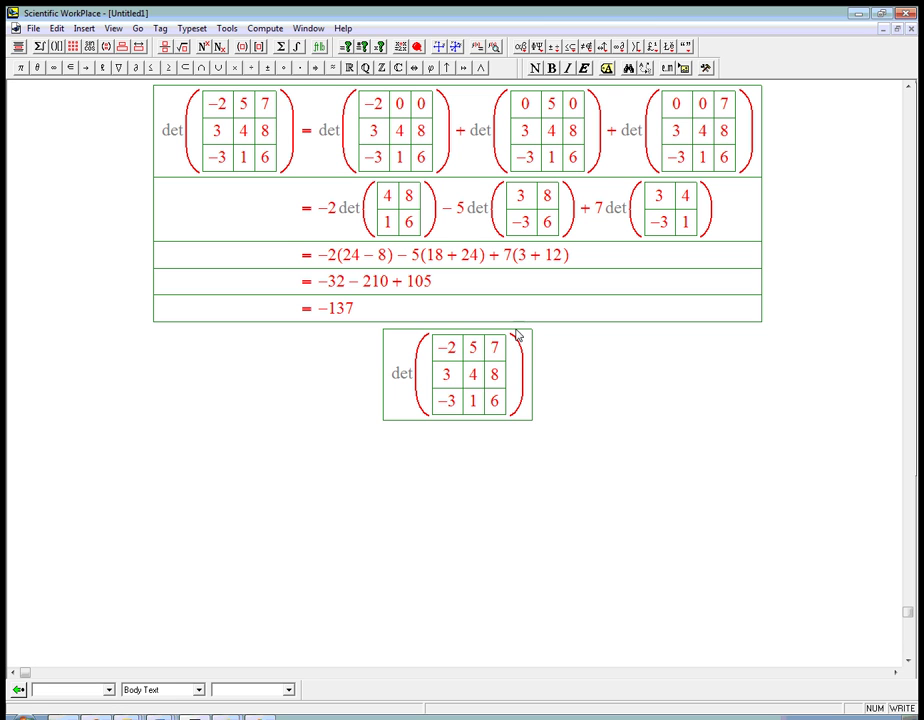
left_click(468, 352)
left_click(494, 351)
left_click(441, 357)
left_click(528, 402)
key("Return")
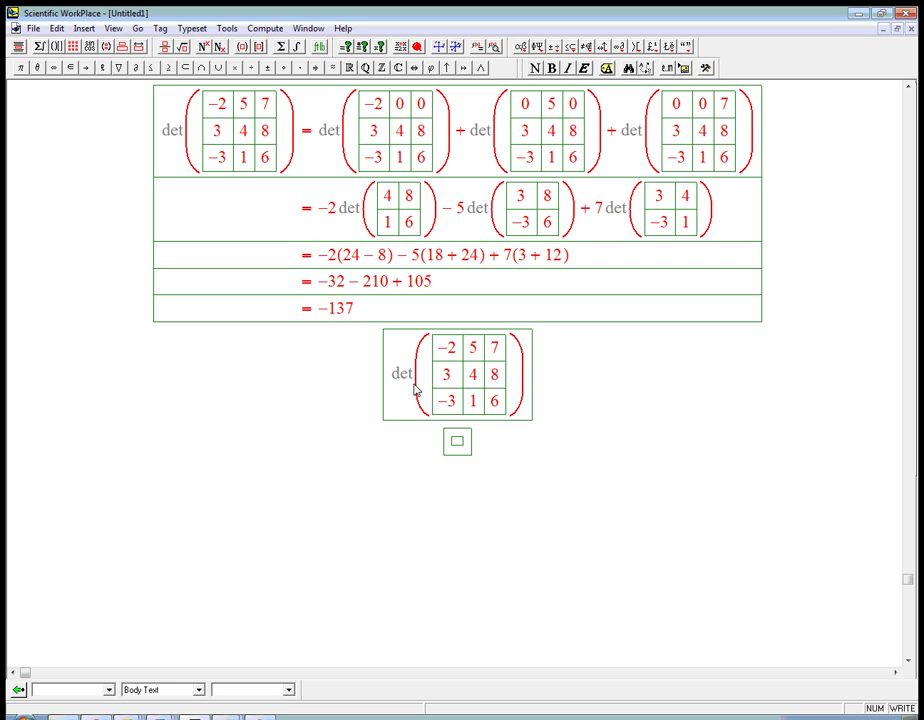
Step: Copy the 3×3 matrix from the det display into the new empty math box
left_click_drag(415, 388, 431, 388)
key("ctrl+c")
left_click(457, 443)
key("ctrl+v")
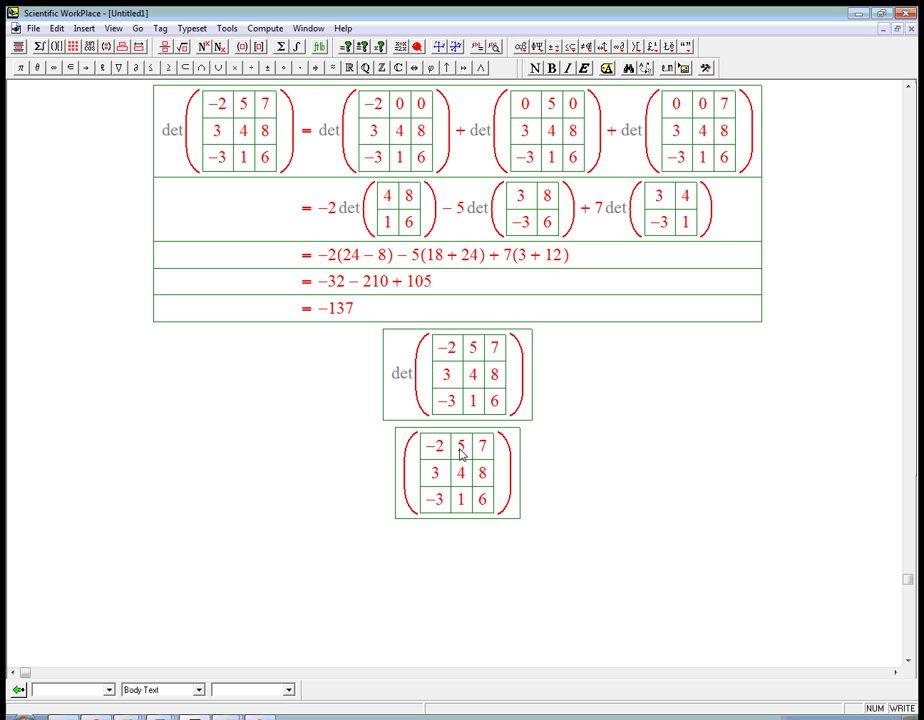
Step: Replace the pasted entries with signs: + − + on the top row, − + − in the middle
double_click(437, 446)
type("+")
key("Tab")
key("Delete")
type("-")
key("Tab")
key("Delete")
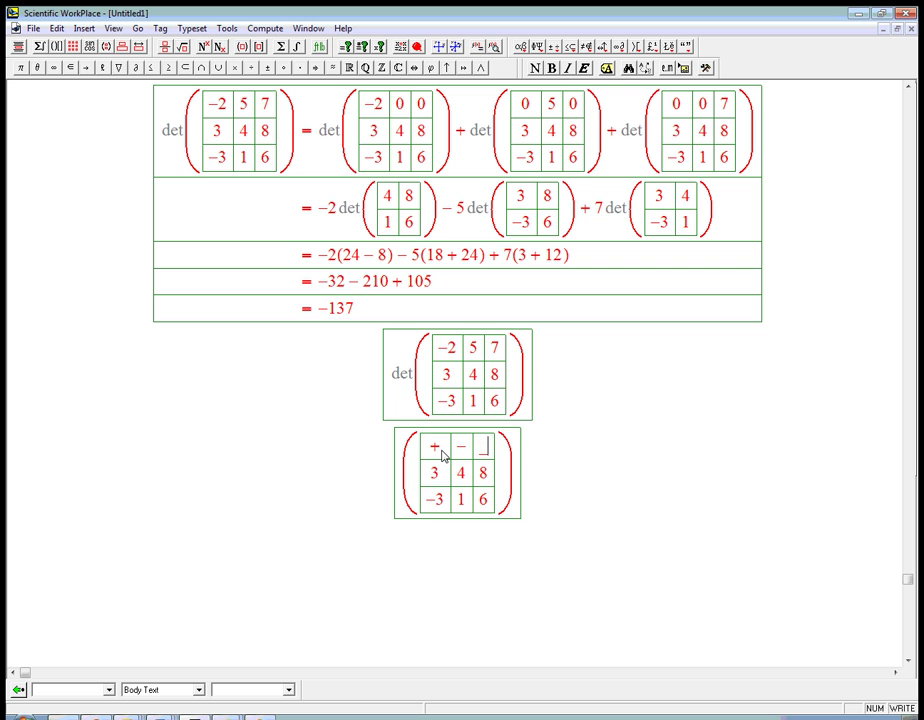
type("+")
key("Tab")
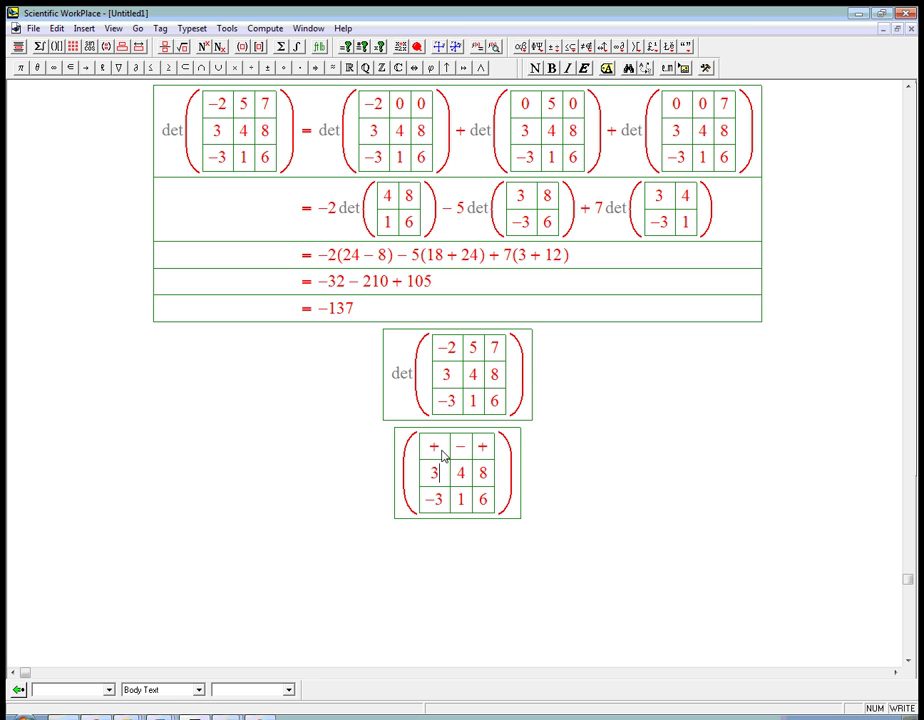
key("shift+Left")
type("-")
key("Tab")
key("shift+Right")
type("+")
key("Tab")
key("Delete")
type("-")
Step: Make the bottom row + − + and add the label '(secret minus signs)' below
key("Down")
key("BackSpace")
key("BackSpace")
type("+")
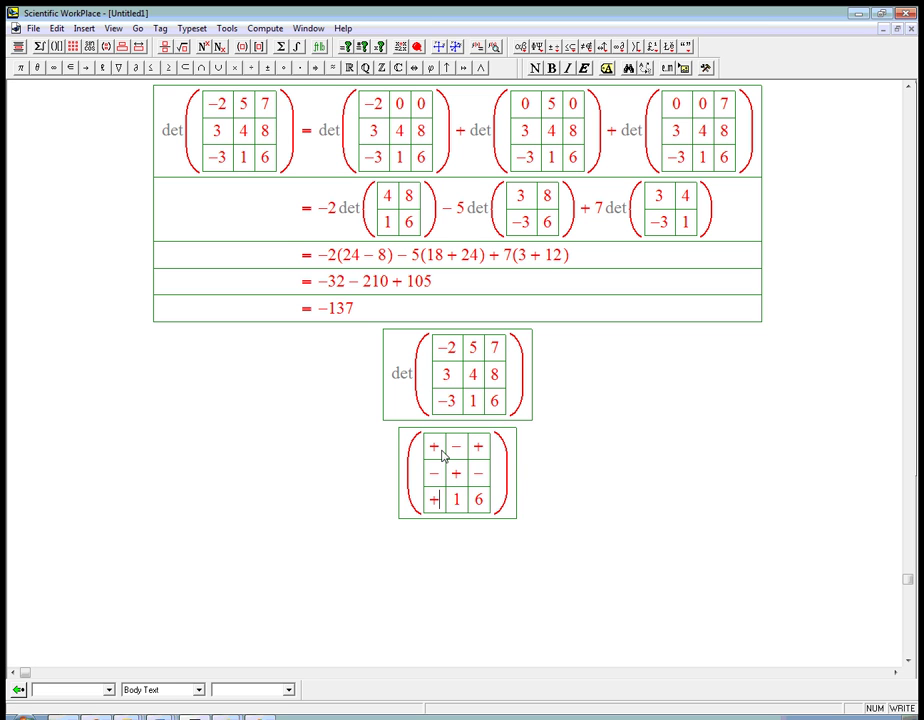
key("BackSpace")
type("-")
key("BackSpace")
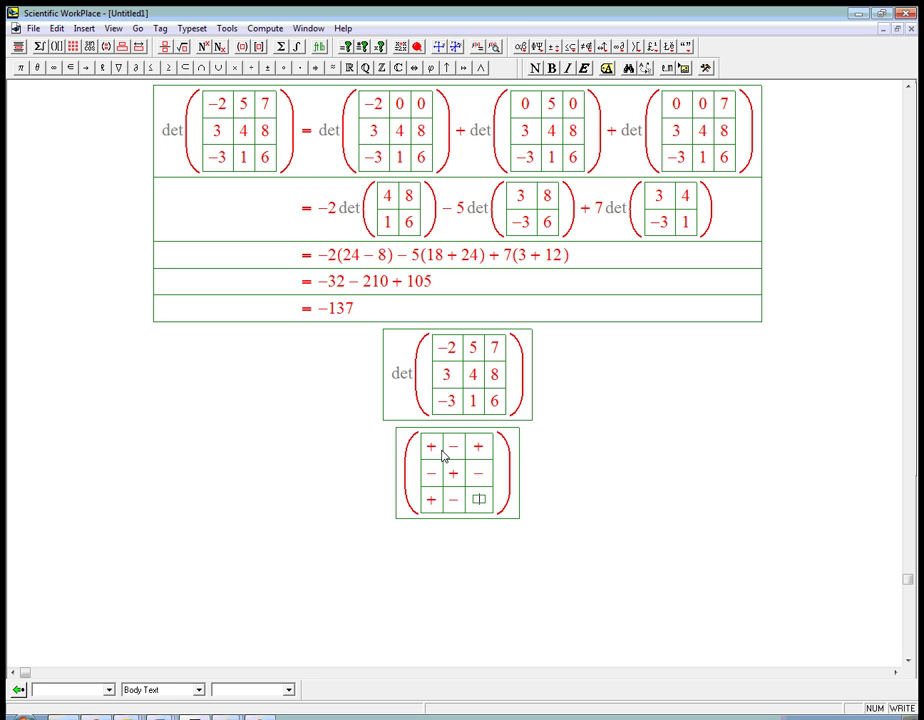
type("+")
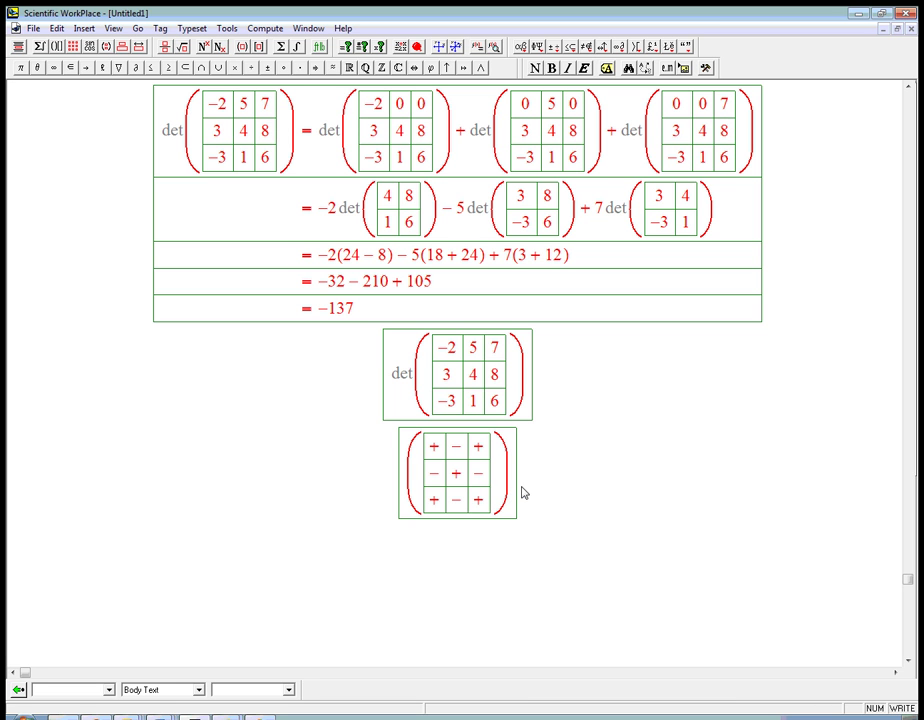
key("Return")
type("(sec")
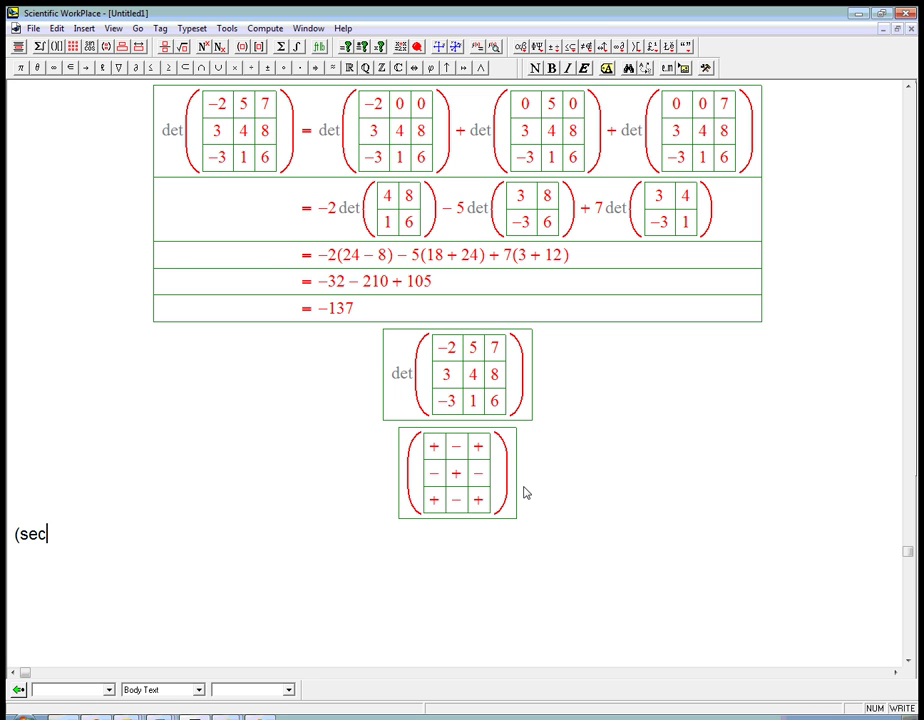
type("ret minu")
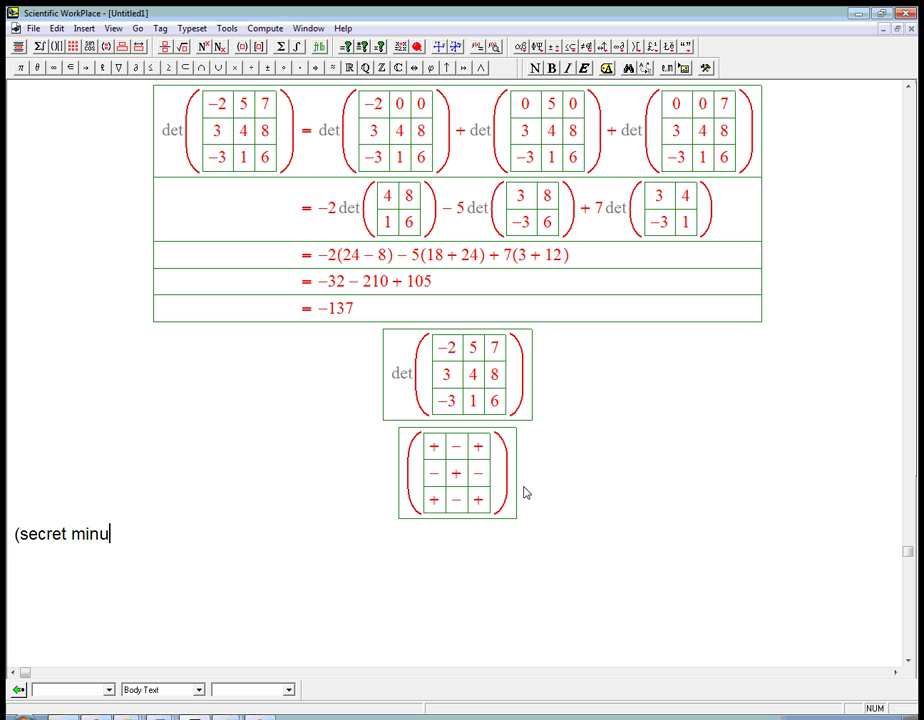
type("s signs)")
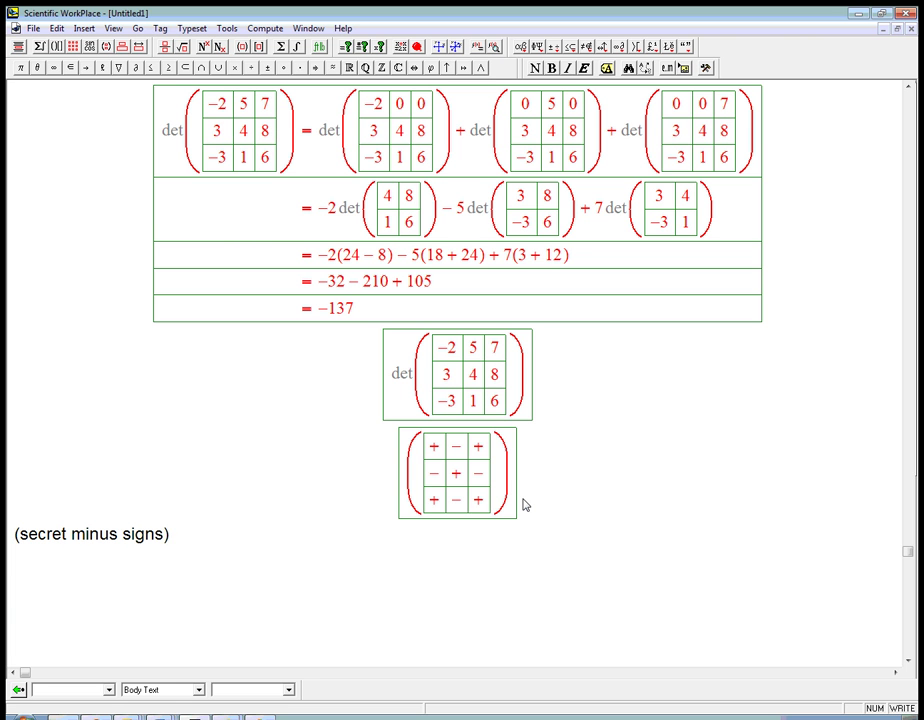
Step: Insert '/column' after 'row' so the multilinearity sentence says row/column operations
scroll(522, 503, "up", 10)
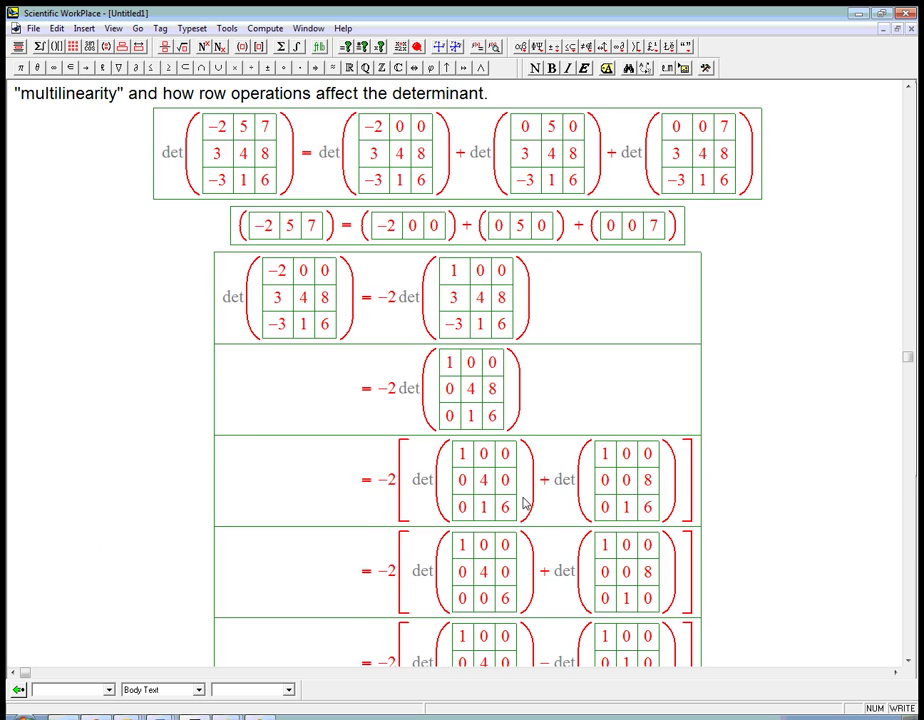
scroll(522, 503, "up", 5)
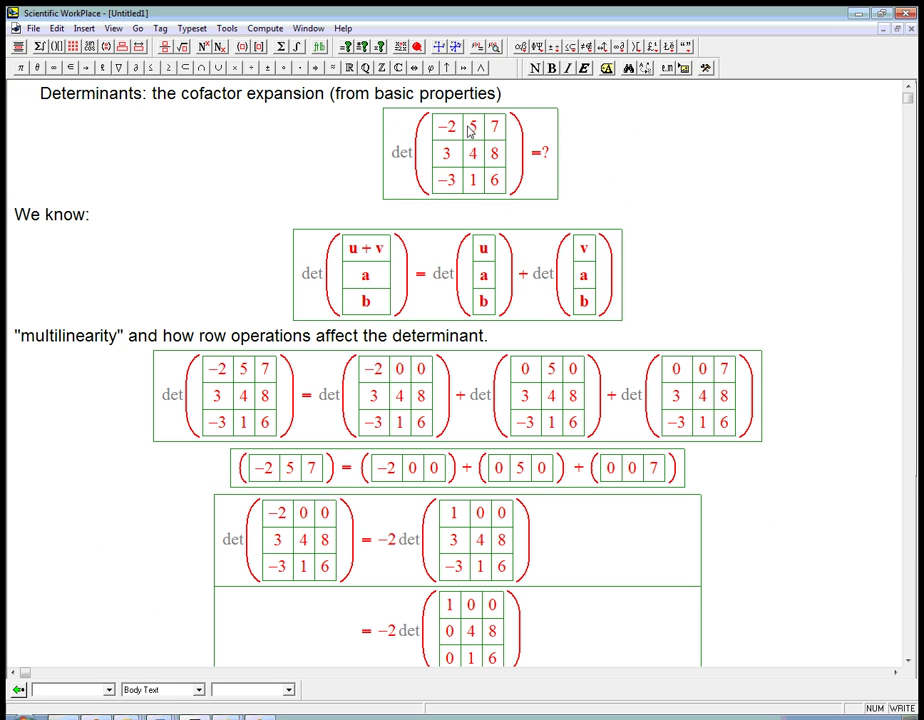
left_click_drag(299, 290, 626, 297)
left_click(629, 299)
left_click_drag(182, 337, 316, 340)
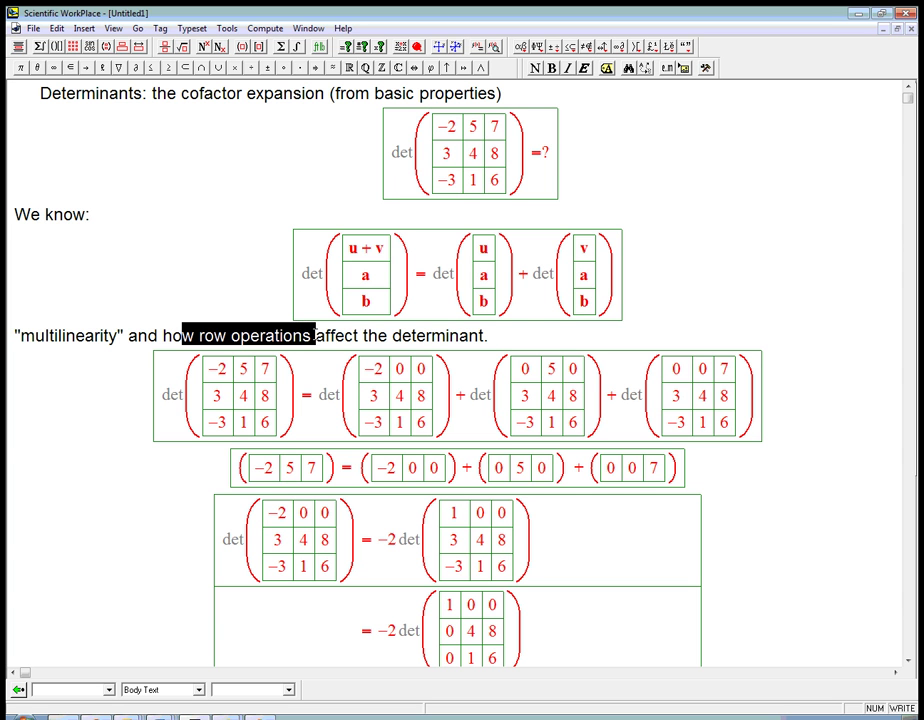
left_click(232, 338)
type("/column")
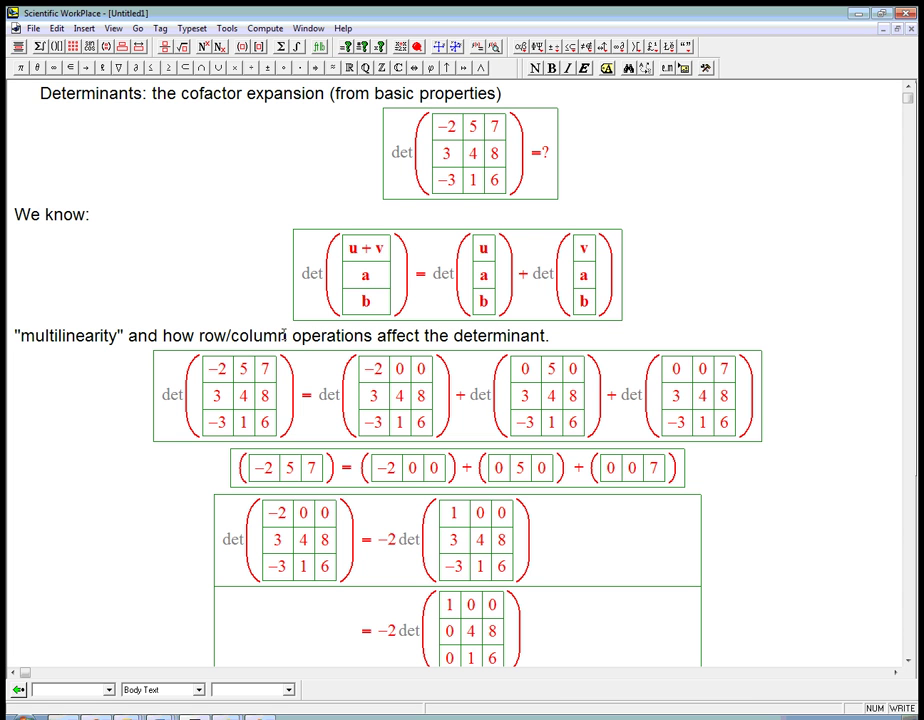
scroll(342, 370, "down", 15)
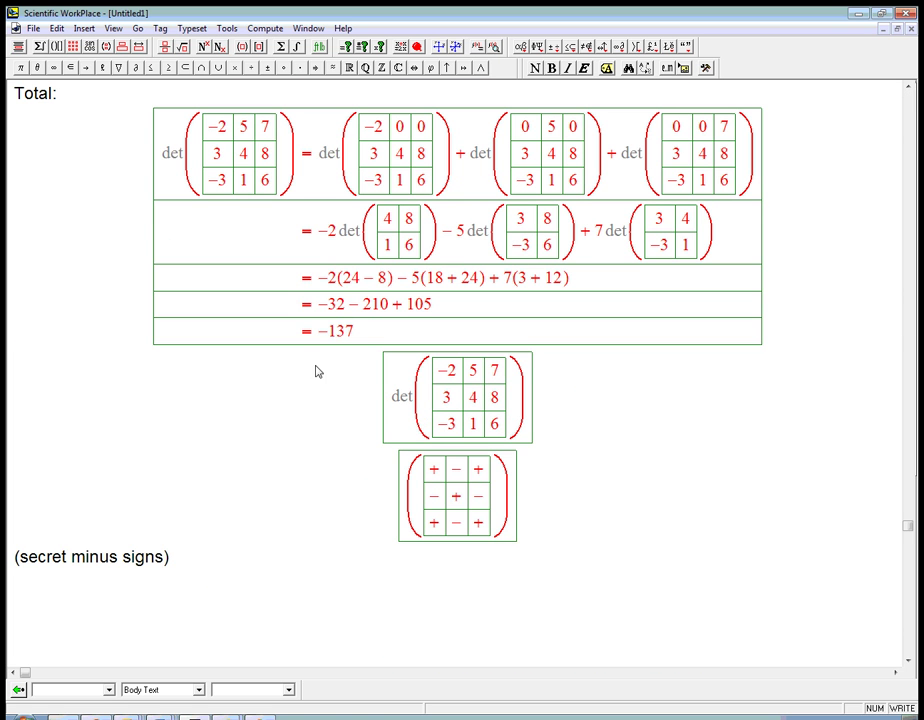